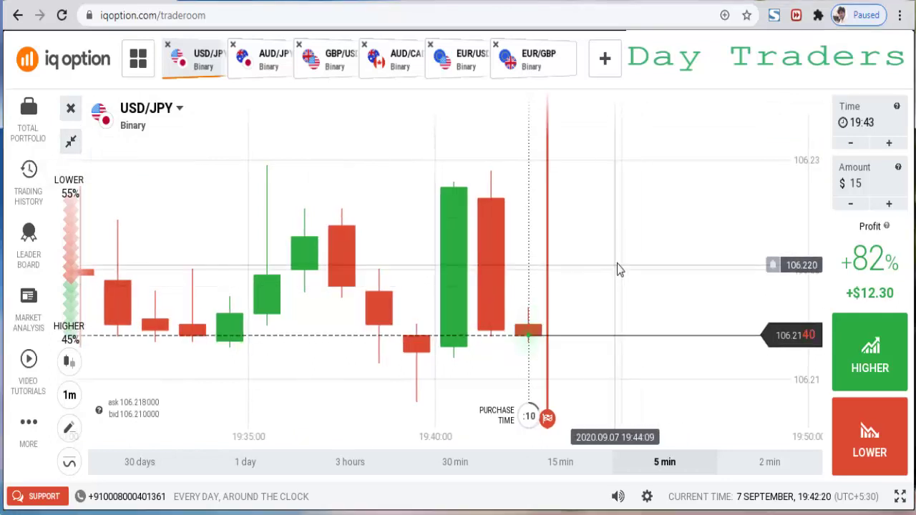
Place a $15 Higher option on USD/JPY expiring at 19:43 and trace the recent price swings on its chart in red
scroll(612, 268, down, 2)
scroll(605, 254, down, 3)
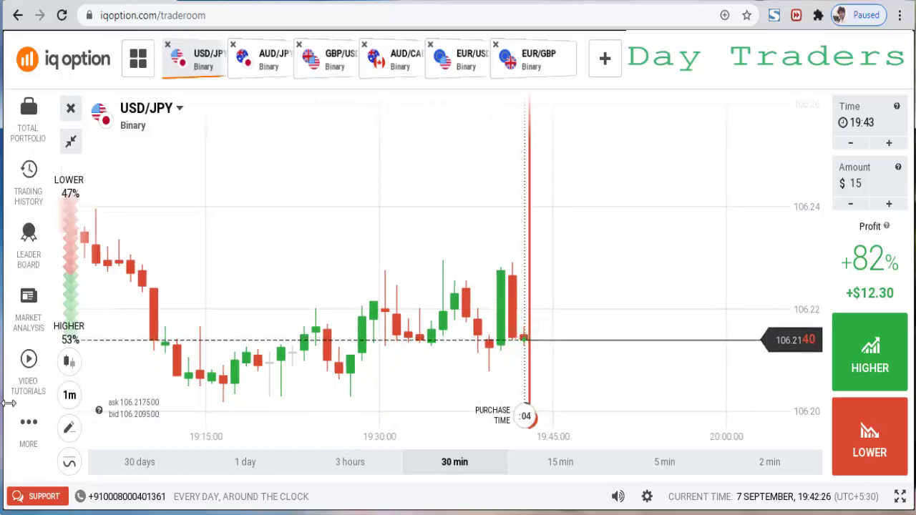
click(843, 387)
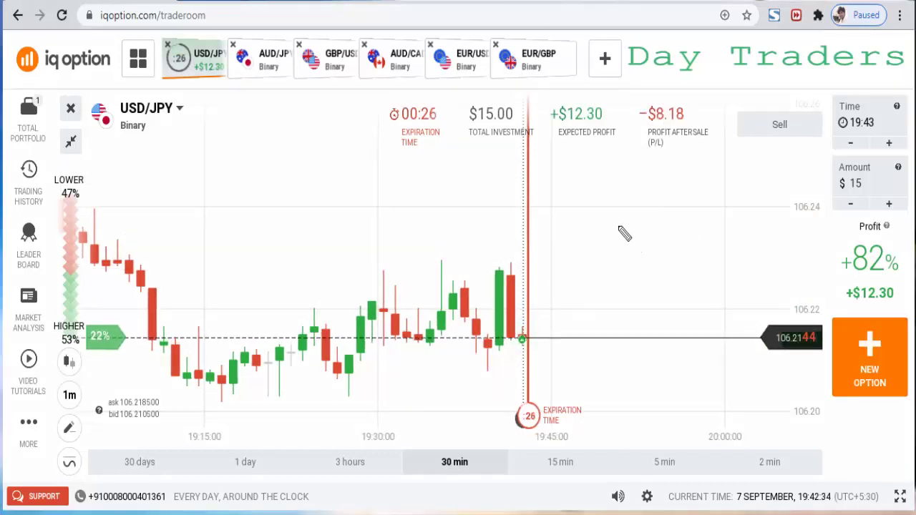
mouse_move(338, 382)
mouse_down()
mouse_move(412, 337)
mouse_move(479, 332)
mouse_up()
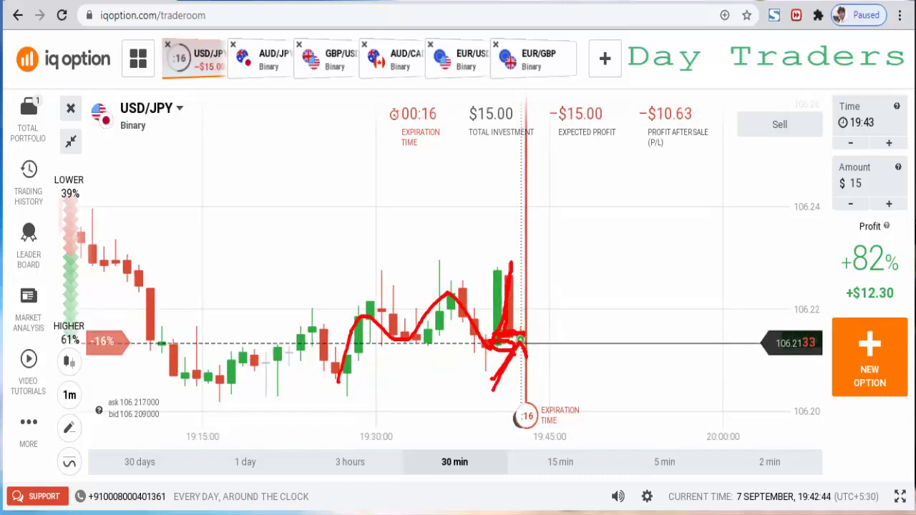
scroll(665, 247, up, 2)
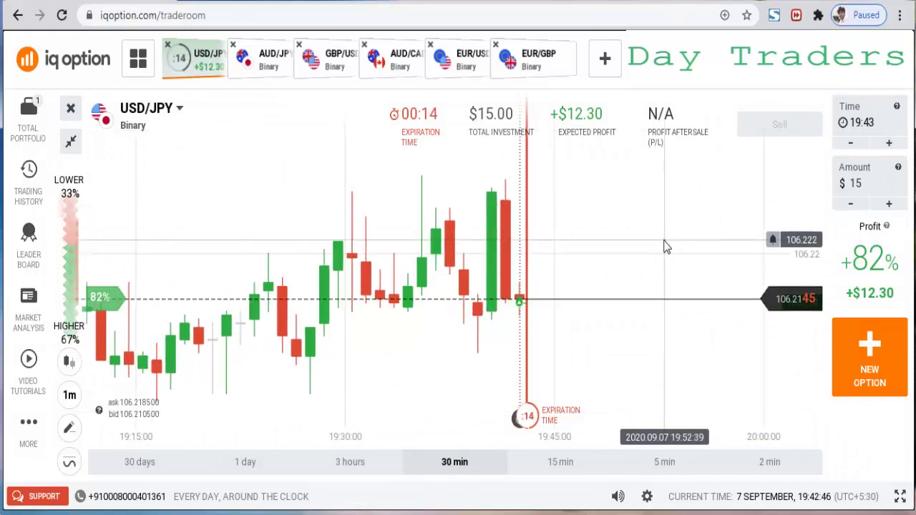
Place a $15 Lower option on EUR/GBP expiring at 19:44 and dismiss the USD/JPY result notification
click(543, 68)
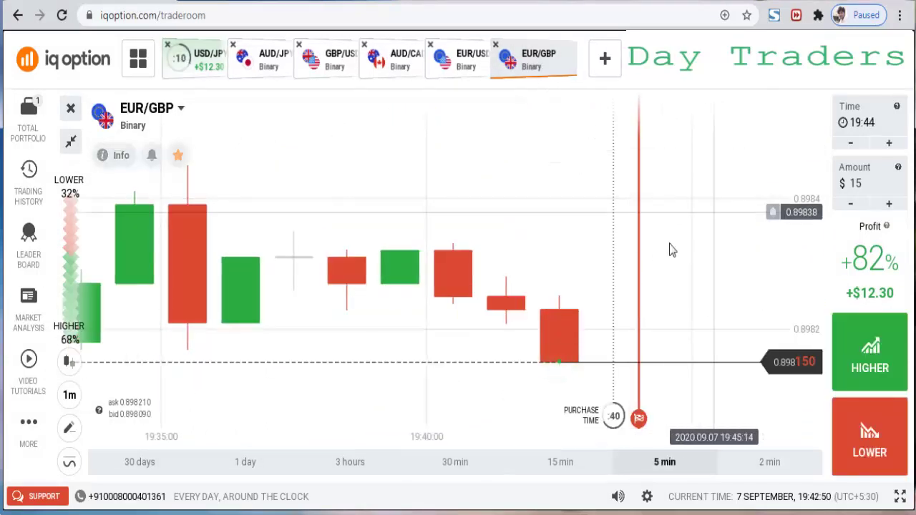
scroll(655, 239, down, 4)
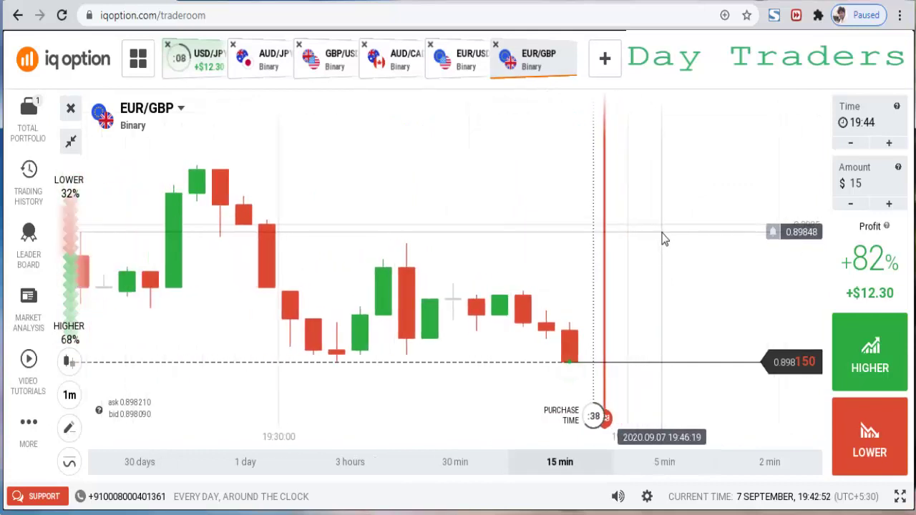
scroll(587, 286, up, 3)
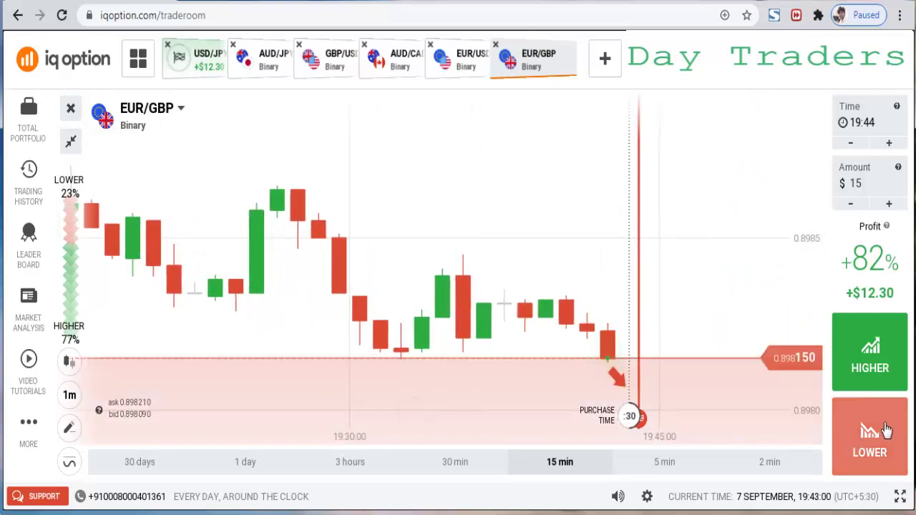
click(884, 430)
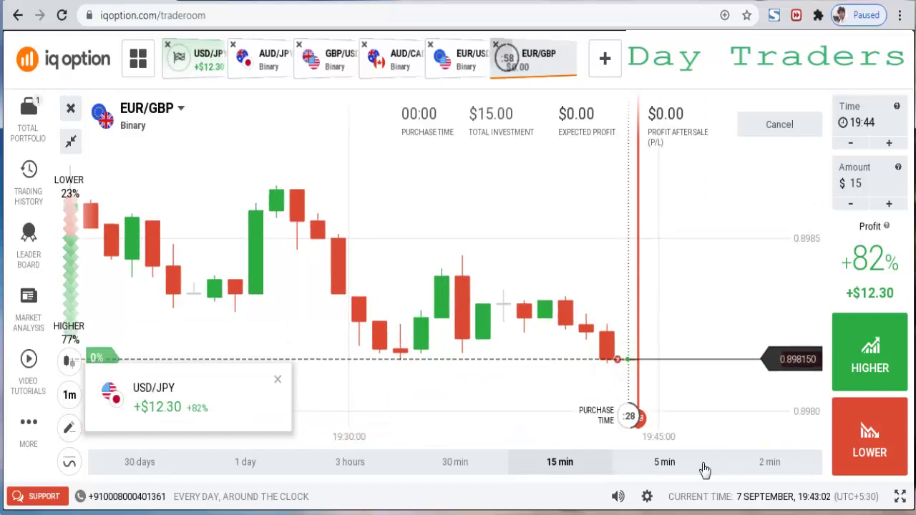
click(277, 381)
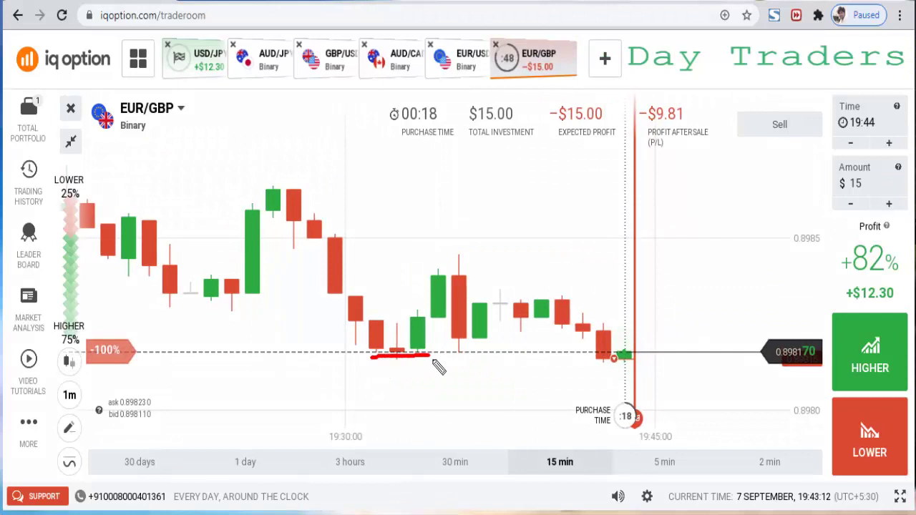
Mark the EUR/GBP price swings, support levels, breakout candles and downward direction in red pen, and clear the markings
mouse_move(588, 360)
mouse_down()
mouse_move(613, 348)
mouse_move(538, 316)
mouse_up()
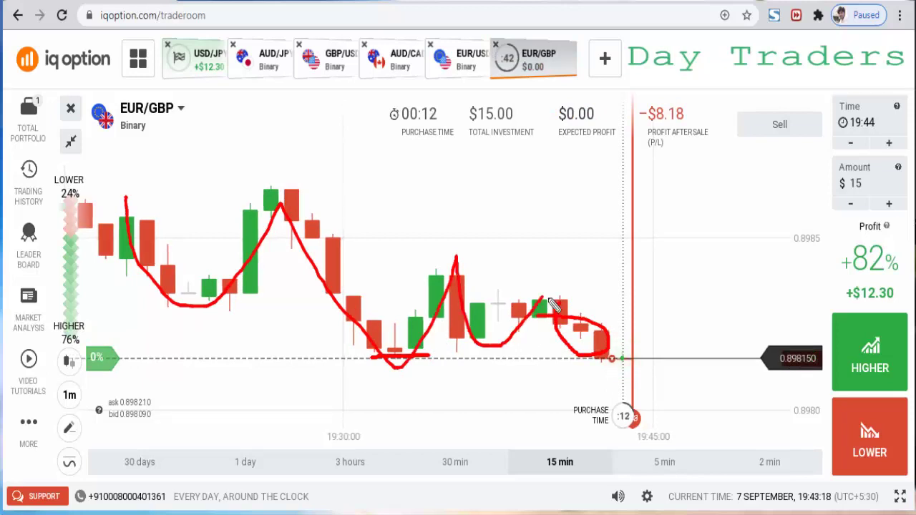
drag(549, 299, 660, 432)
drag(500, 362, 617, 358)
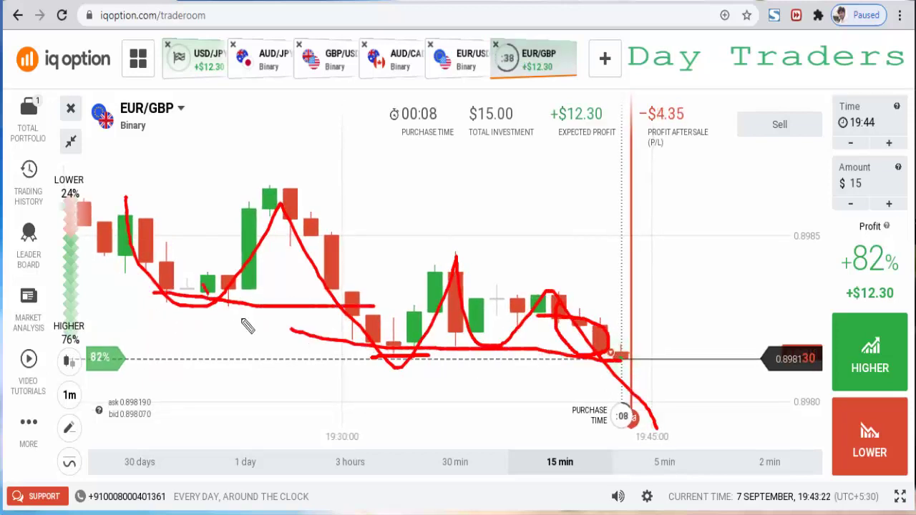
mouse_move(311, 289)
mouse_down()
mouse_move(354, 290)
mouse_move(363, 251)
mouse_up()
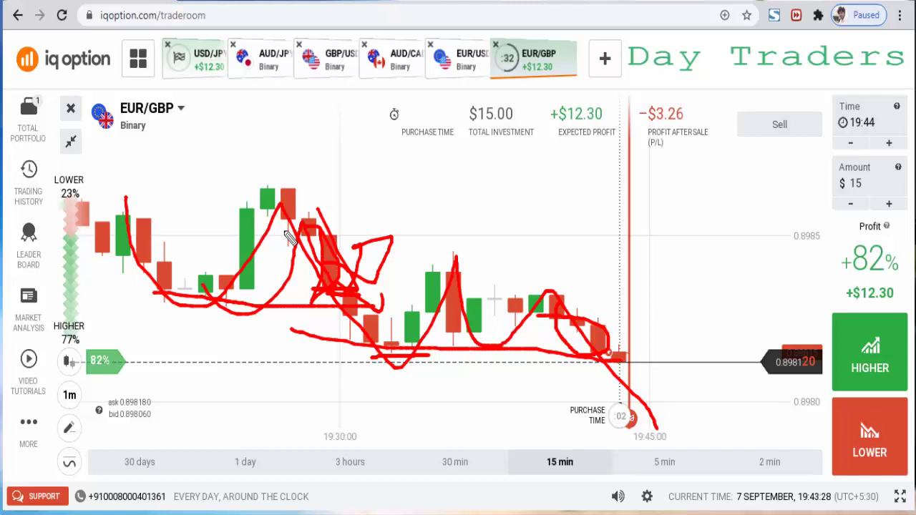
drag(601, 336, 623, 337)
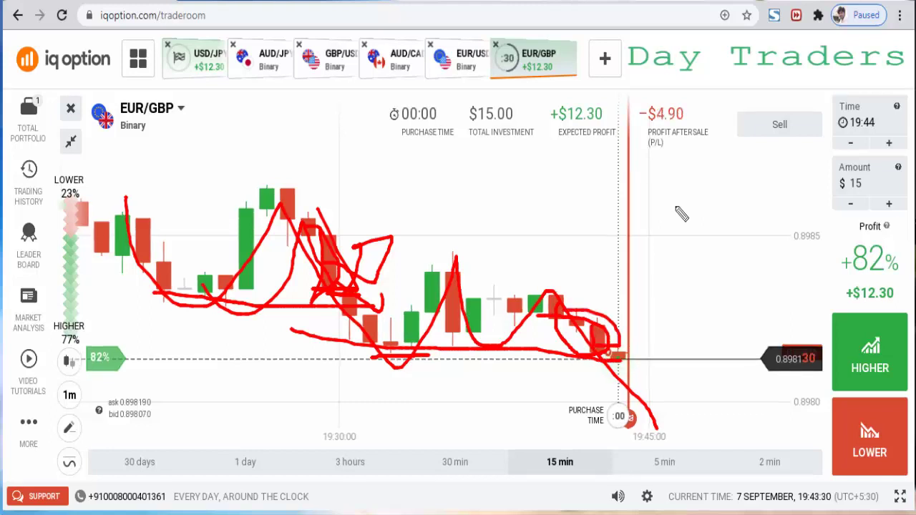
drag(672, 206, 655, 315)
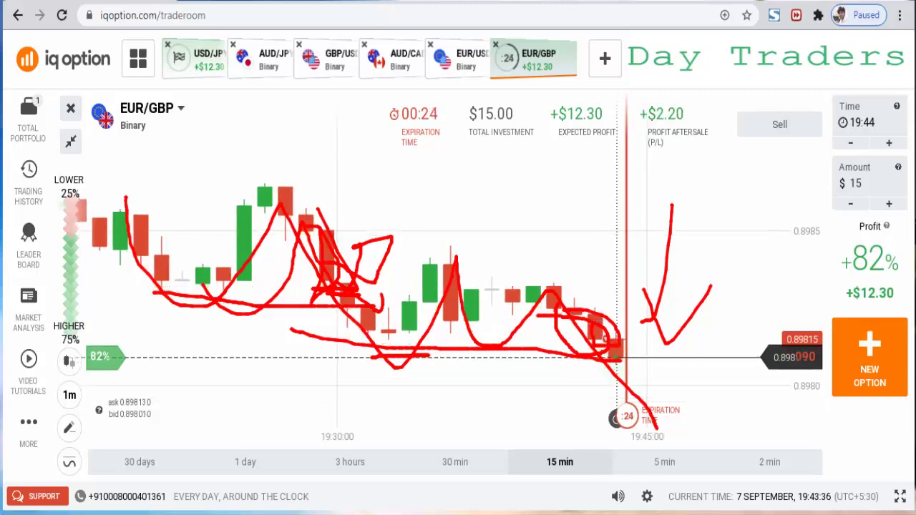
key(Escape)
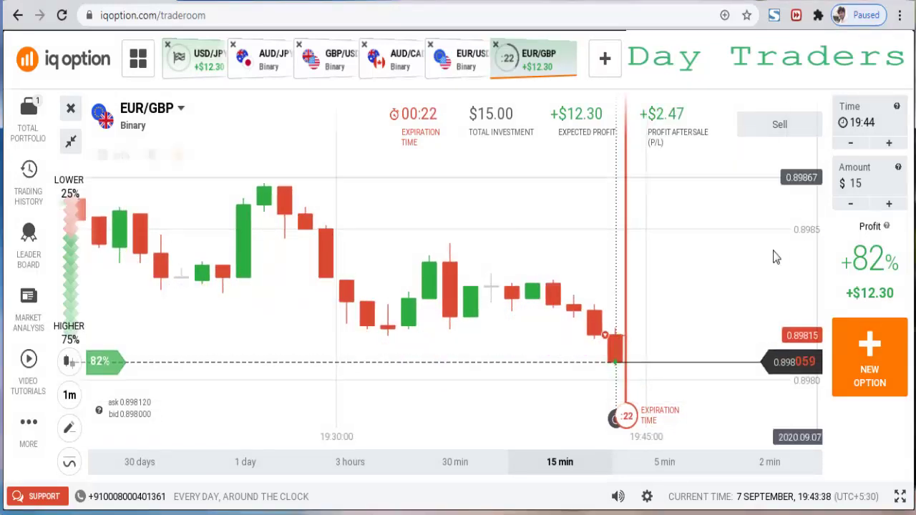
scroll(726, 308, up, 3)
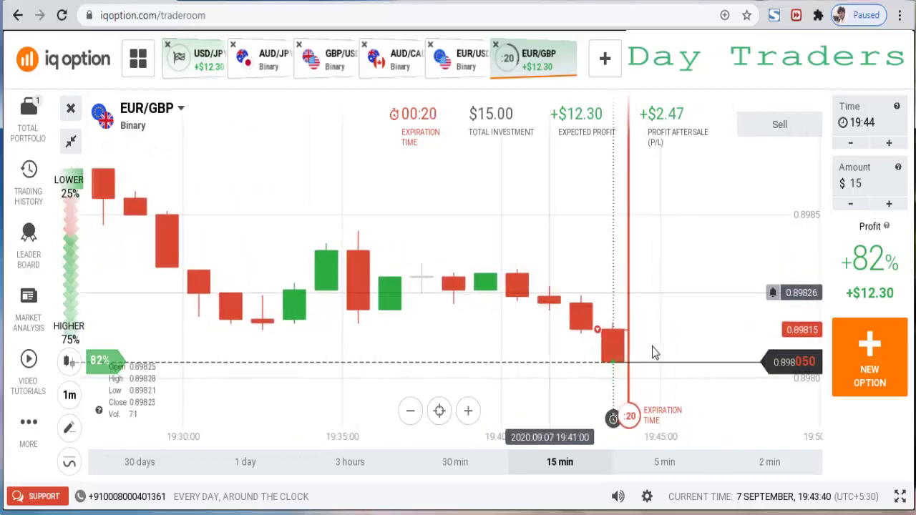
drag(694, 300, 613, 296)
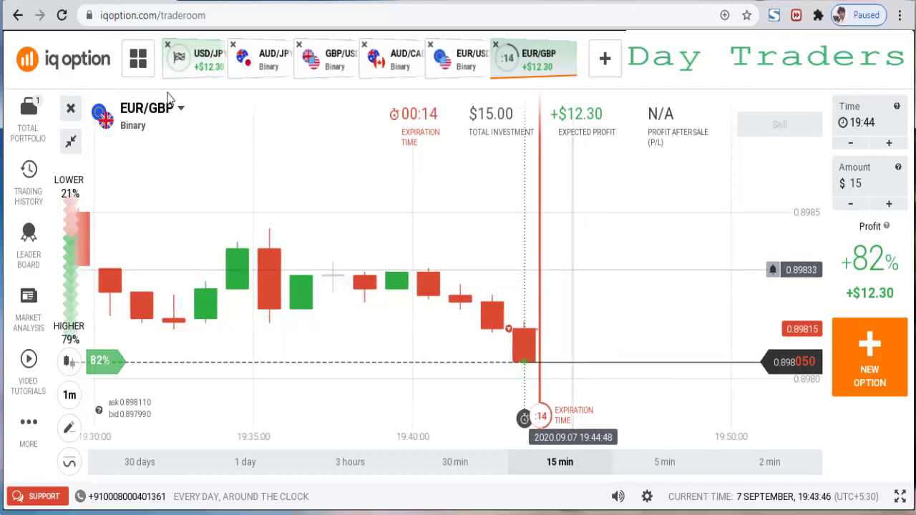
Draw a trend line under the AUD/JPY lows from about 19:11:55 to 19:42:46 and place a $15 Lower option expiring at 19:45
click(296, 75)
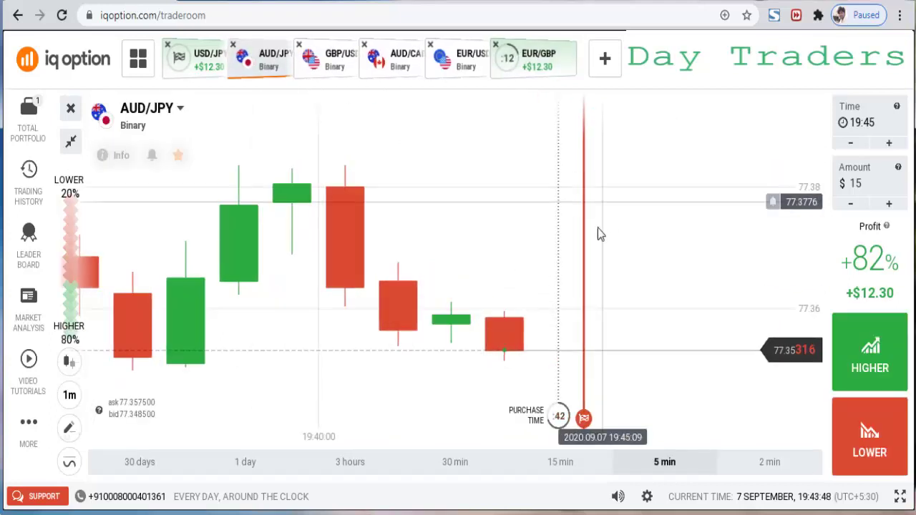
scroll(441, 254, down, 6)
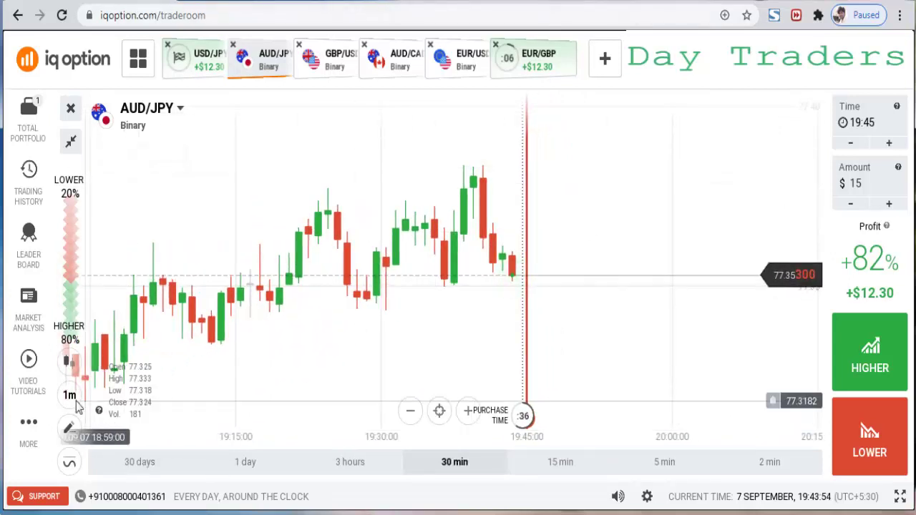
click(75, 435)
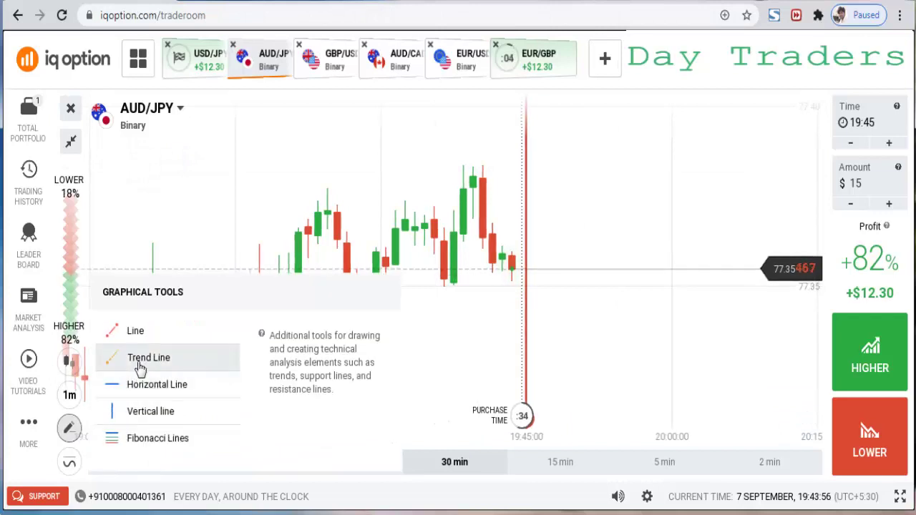
click(135, 360)
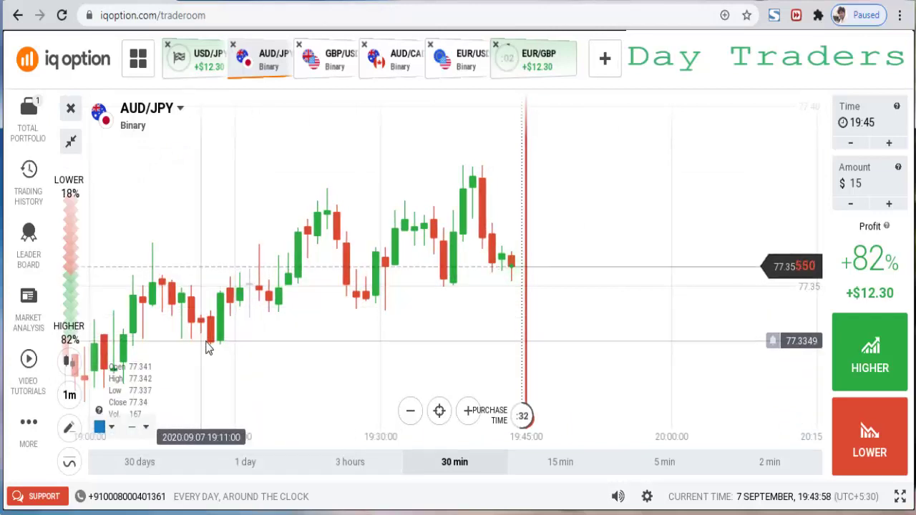
mouse_move(208, 342)
mouse_down()
mouse_move(501, 288)
mouse_move(504, 273)
mouse_up()
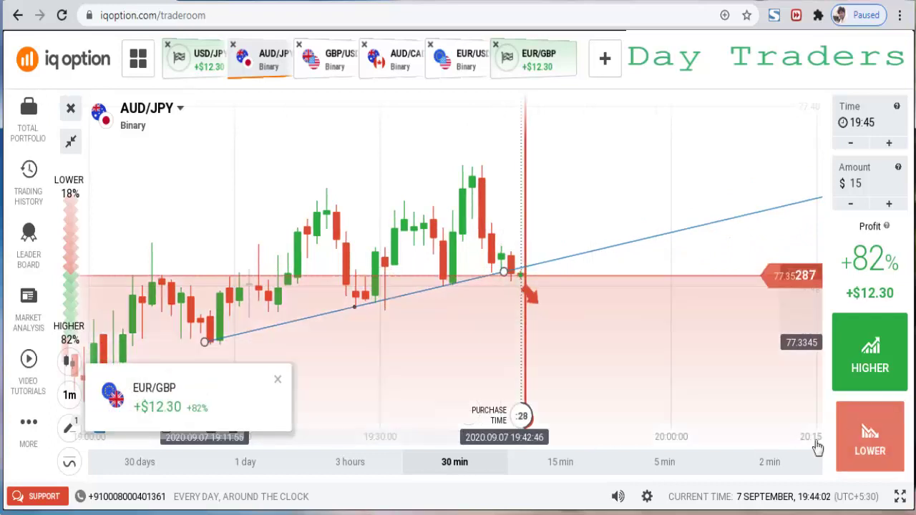
click(869, 437)
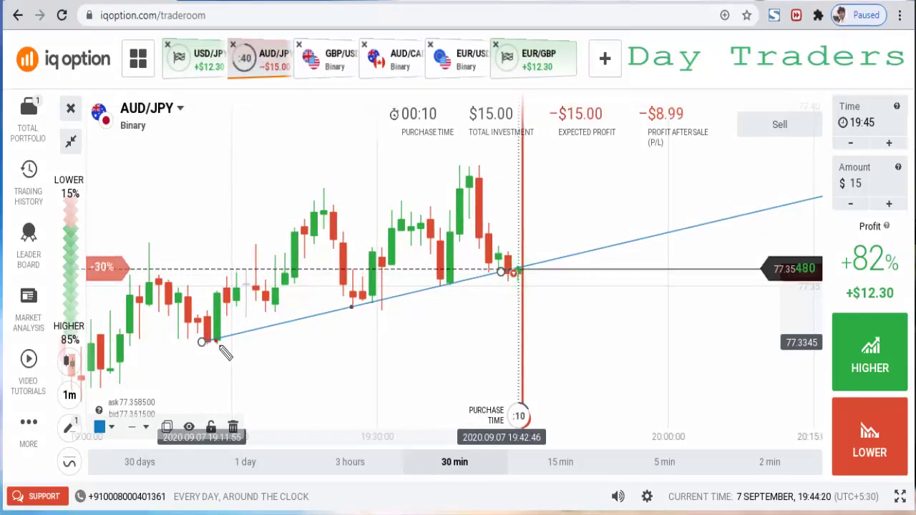
Circle the lows touching the AUD/JPY trend line, mark the latest candles with downward arrows in red, and clear the markings
drag(218, 352, 223, 335)
drag(390, 299, 380, 313)
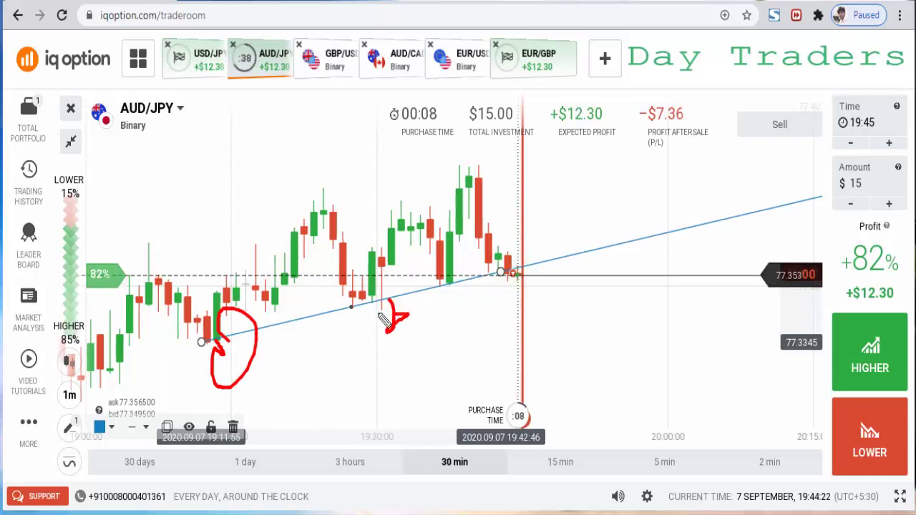
drag(458, 288, 479, 309)
drag(506, 274, 506, 297)
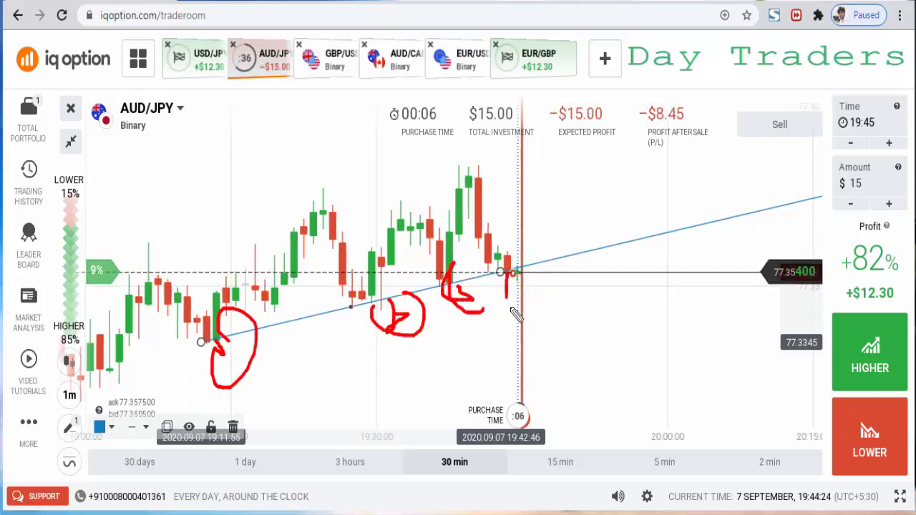
mouse_move(555, 312)
mouse_down()
mouse_move(550, 322)
mouse_move(515, 323)
mouse_up()
mouse_move(495, 136)
mouse_down()
mouse_move(490, 216)
mouse_move(508, 166)
mouse_up()
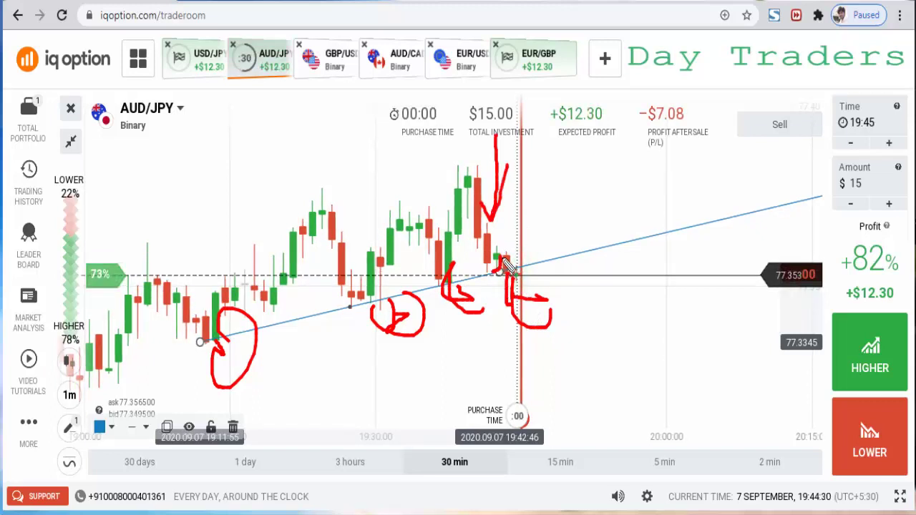
drag(495, 249, 523, 225)
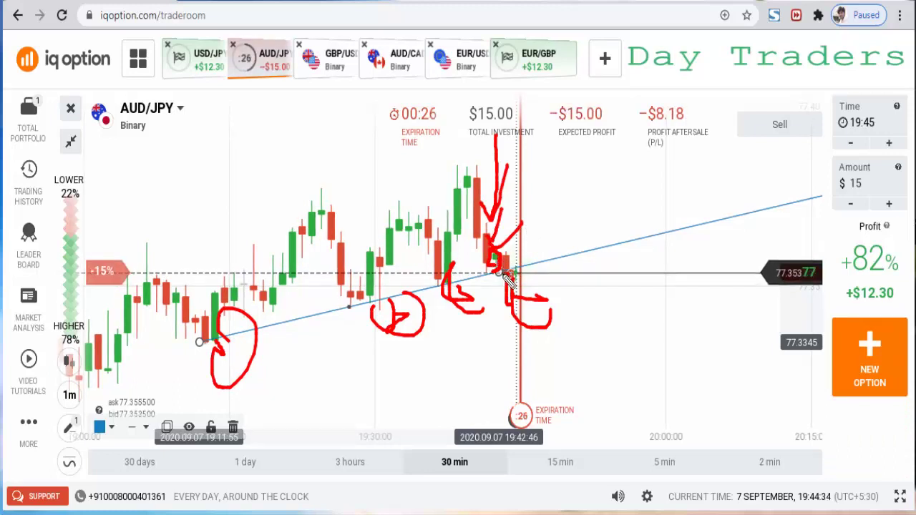
mouse_move(542, 208)
mouse_down()
mouse_move(521, 266)
mouse_move(569, 252)
mouse_up()
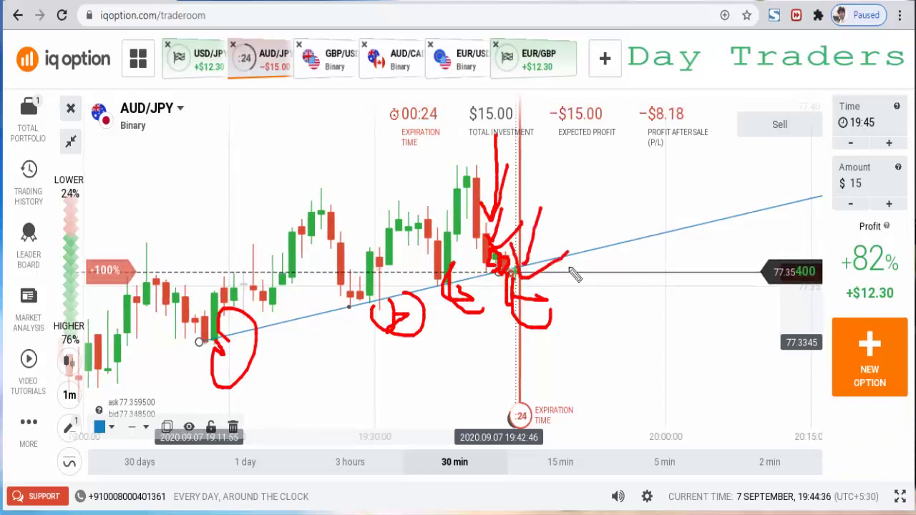
key(Escape)
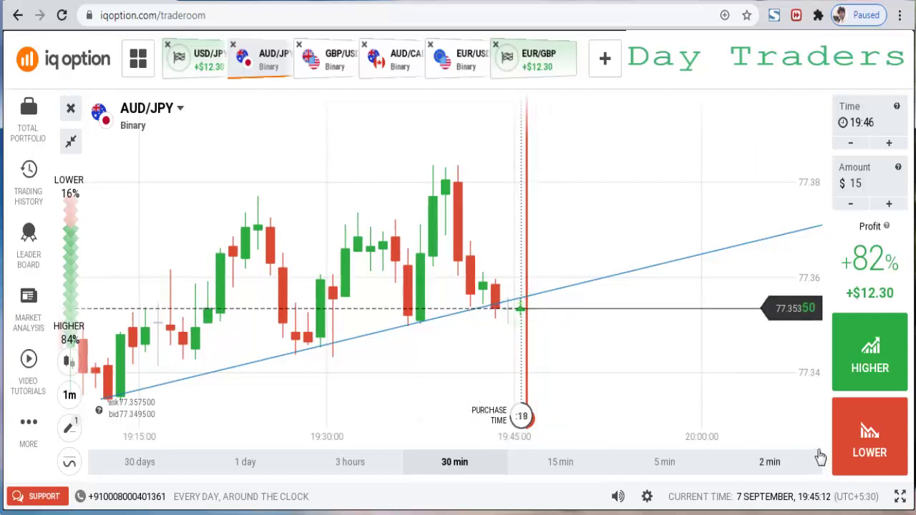
Place another $15 Lower option on AUD/JPY expiring at 19:46, temporarily marking its entry point and latest candle in red
click(872, 440)
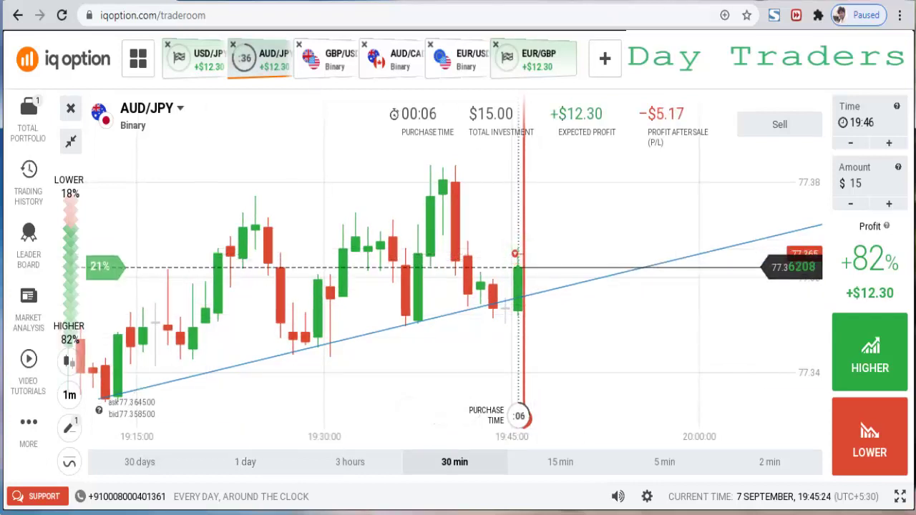
drag(520, 279, 516, 273)
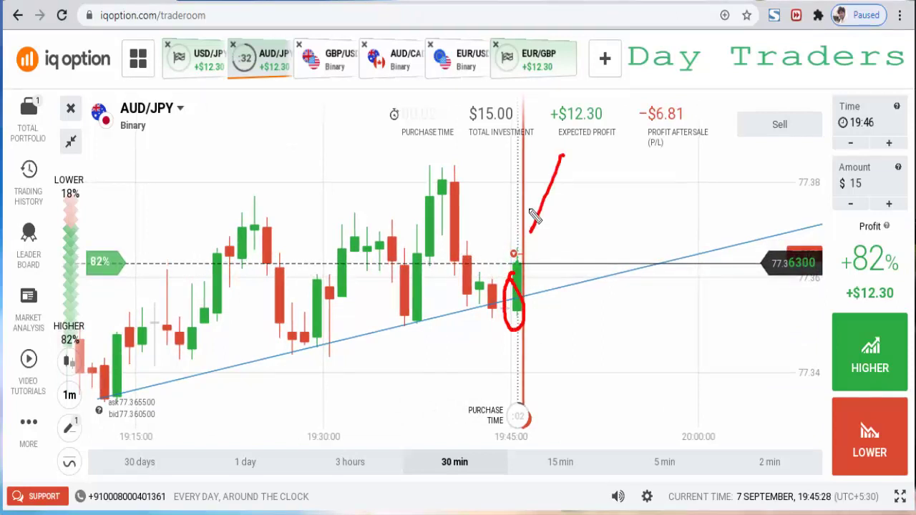
mouse_move(515, 226)
mouse_down()
mouse_move(508, 239)
mouse_move(535, 266)
mouse_up()
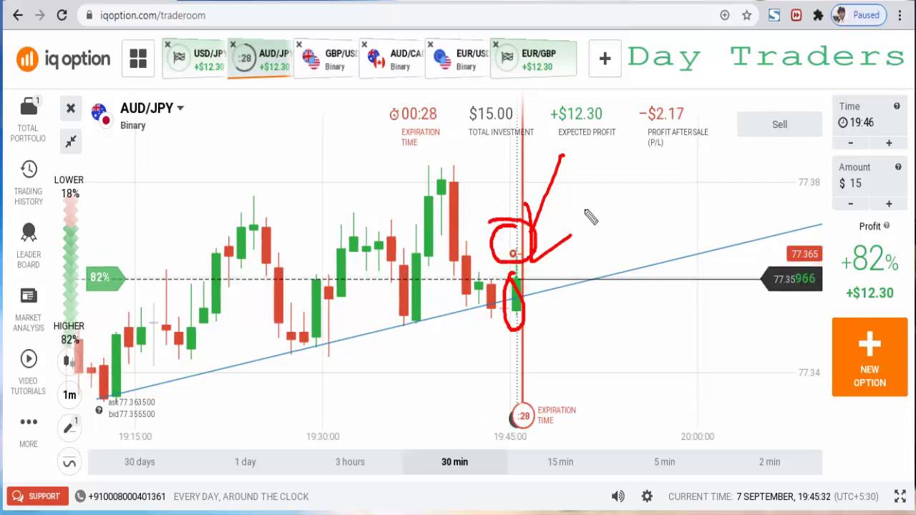
drag(538, 252, 596, 234)
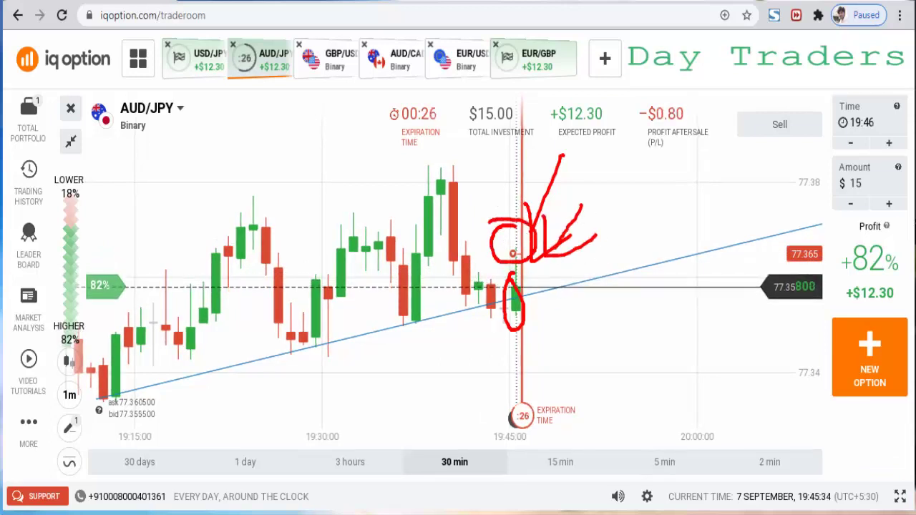
key(Escape)
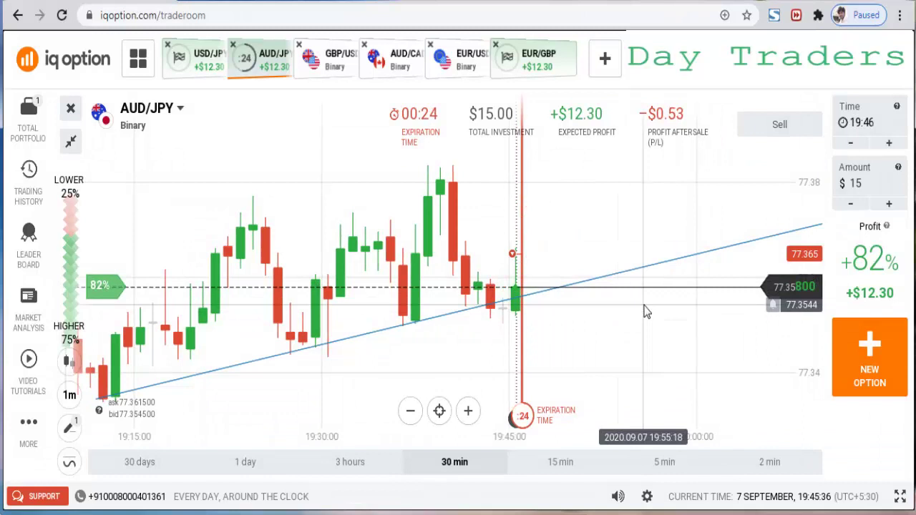
scroll(644, 312, up, 2)
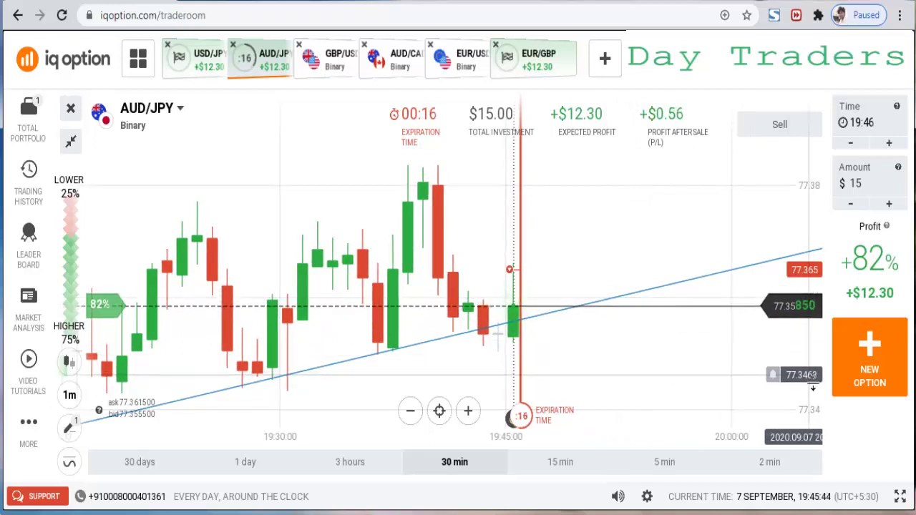
Place a $15 Higher option on GBP/USD expiring at 19:47, with the chart showing the last 30 minutes
click(342, 66)
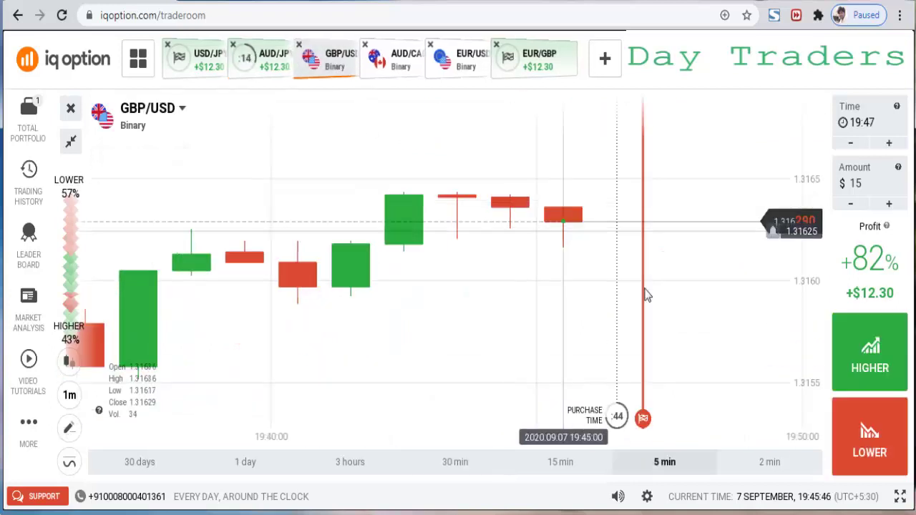
scroll(533, 284, down, 5)
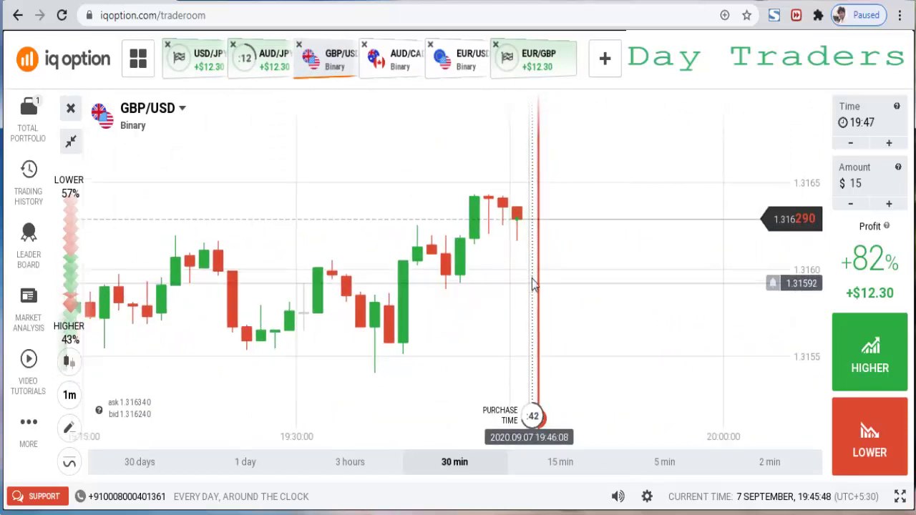
scroll(531, 282, down, 3)
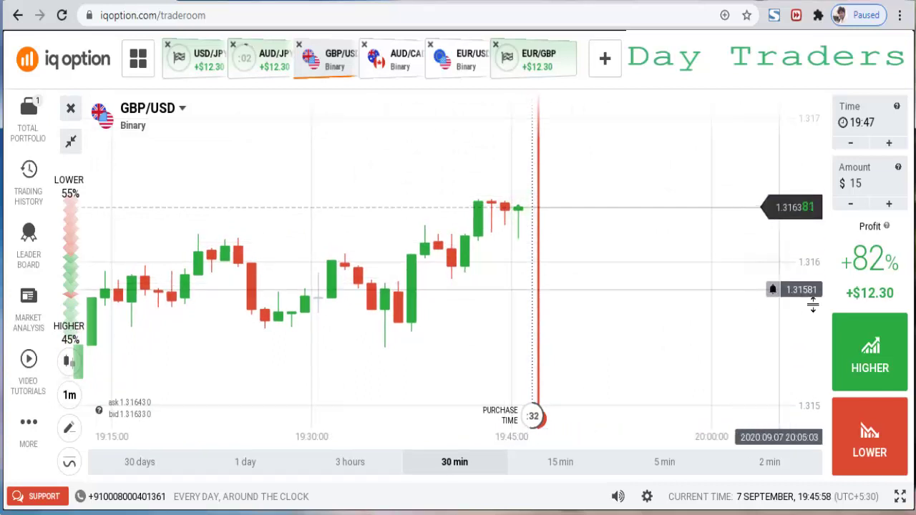
click(880, 354)
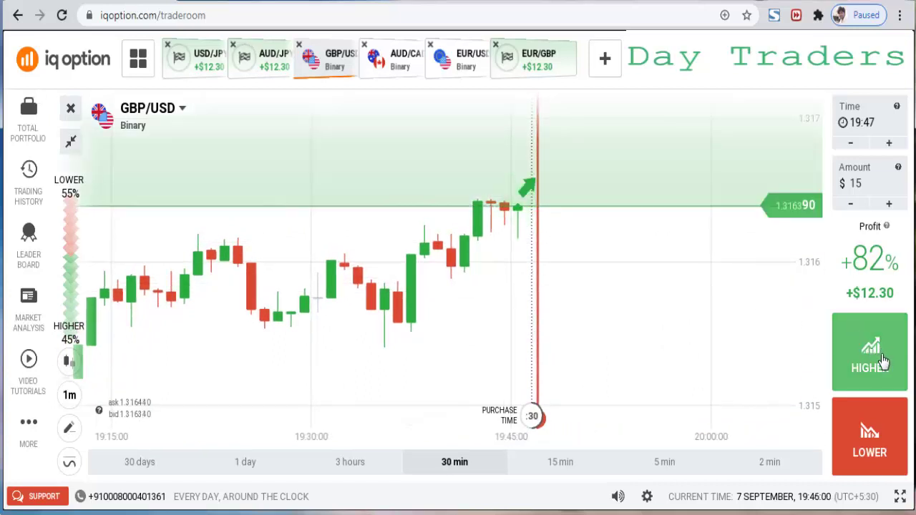
click(883, 361)
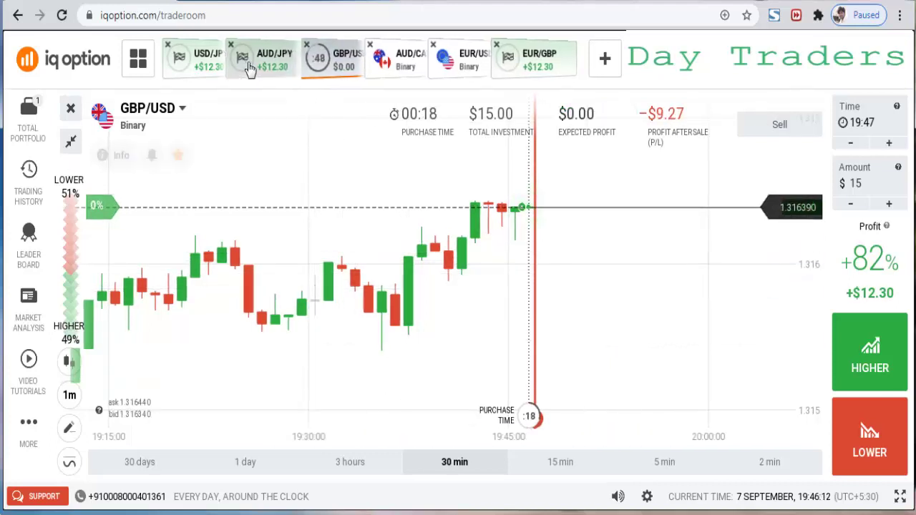
Circle the lower wicks and strong green candles on GBP/USD in red, sketch the rising trend line and upward move, and clear the markings
scroll(565, 268, up, 3)
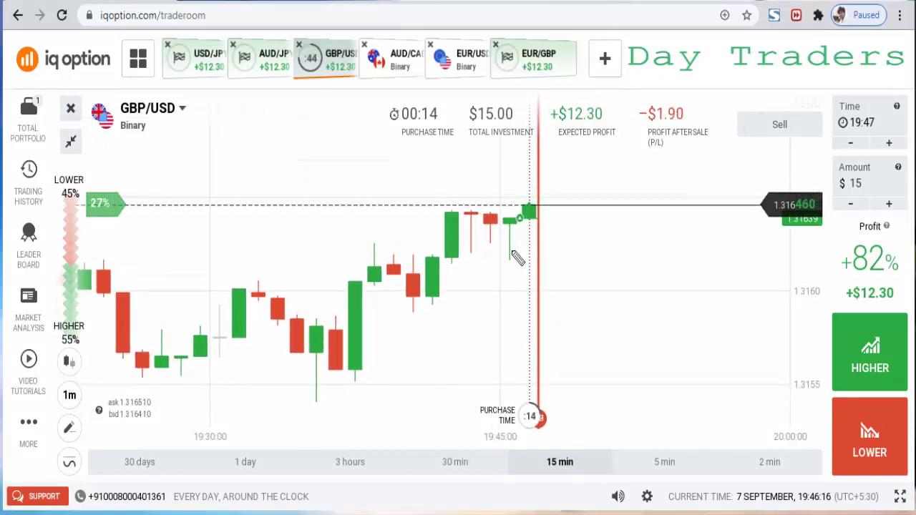
drag(522, 238, 502, 262)
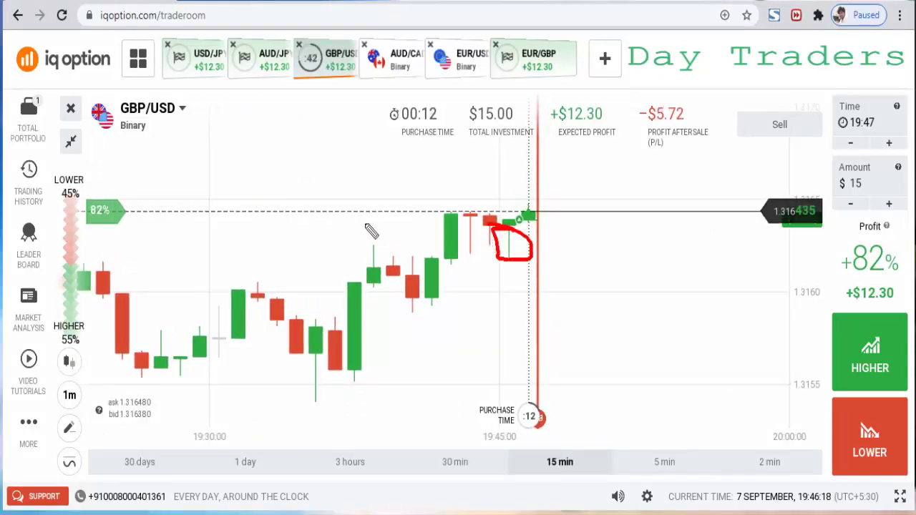
drag(475, 230, 465, 245)
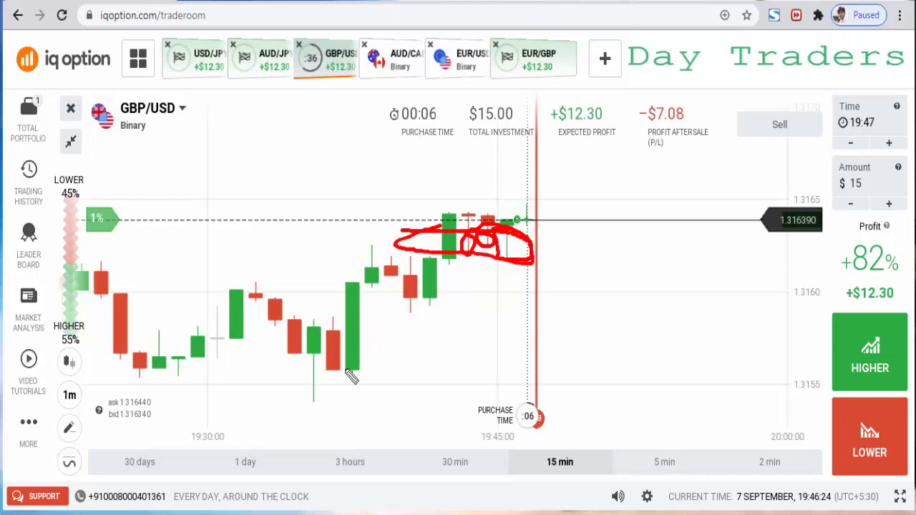
drag(345, 370, 408, 315)
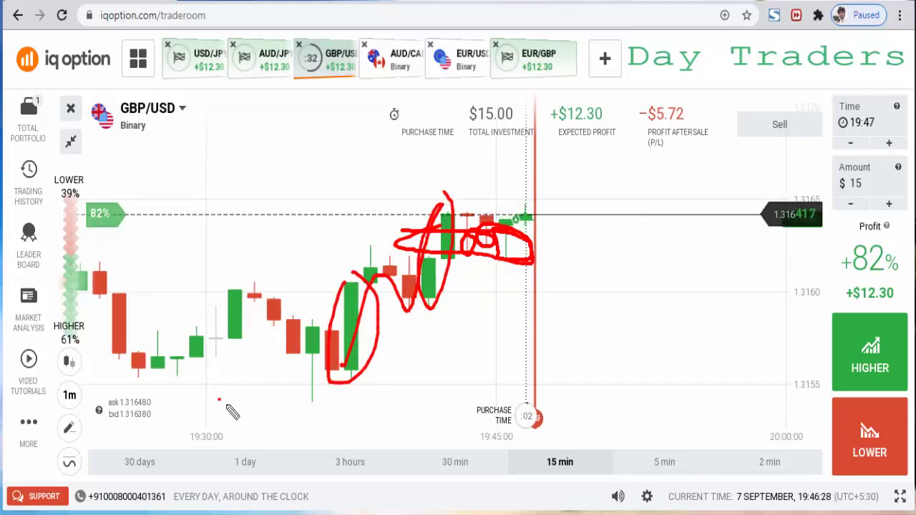
drag(218, 400, 448, 280)
drag(446, 327, 548, 271)
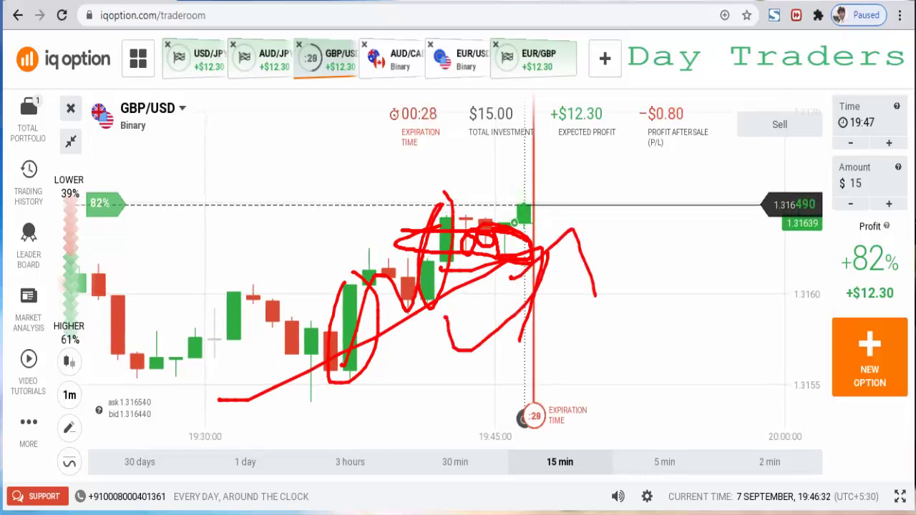
key(Escape)
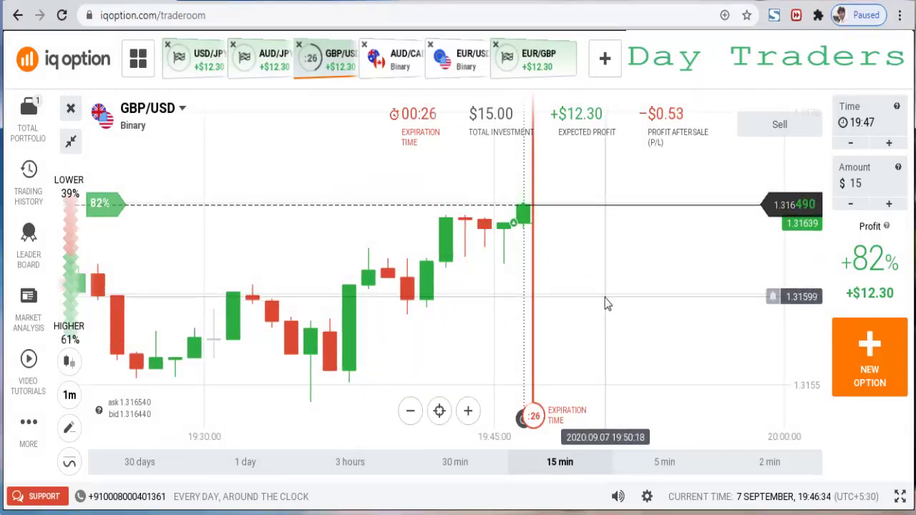
scroll(607, 304, up, 2)
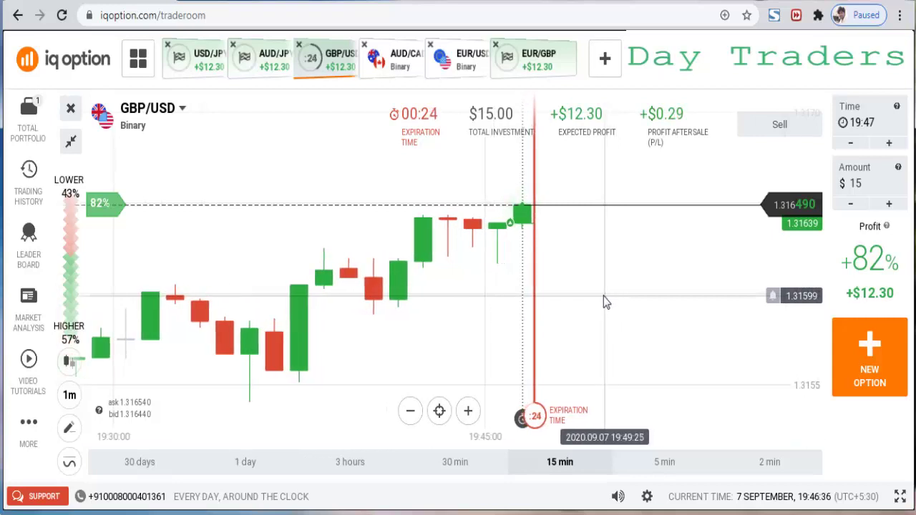
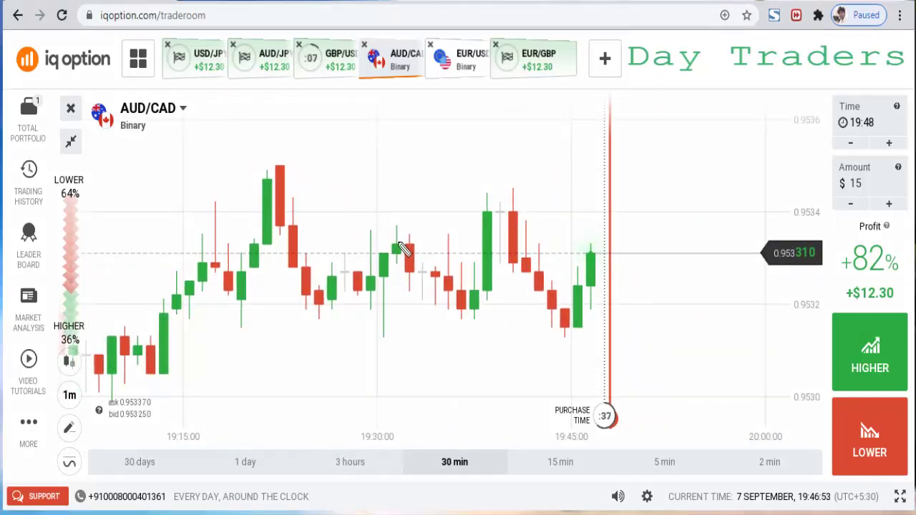
Mark the AUD/CAD resistance level across the recent highs in red and place a $15 Lower option expiring at 19:48
drag(374, 239, 443, 243)
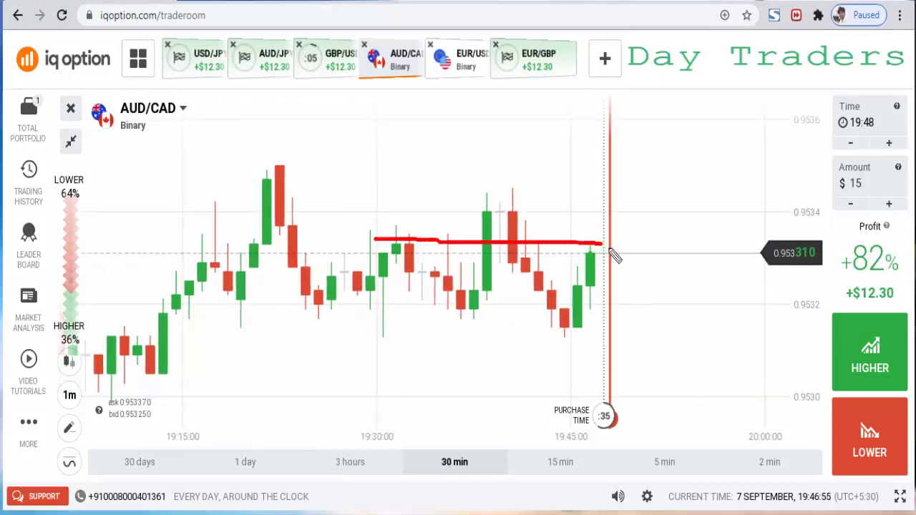
drag(608, 248, 614, 245)
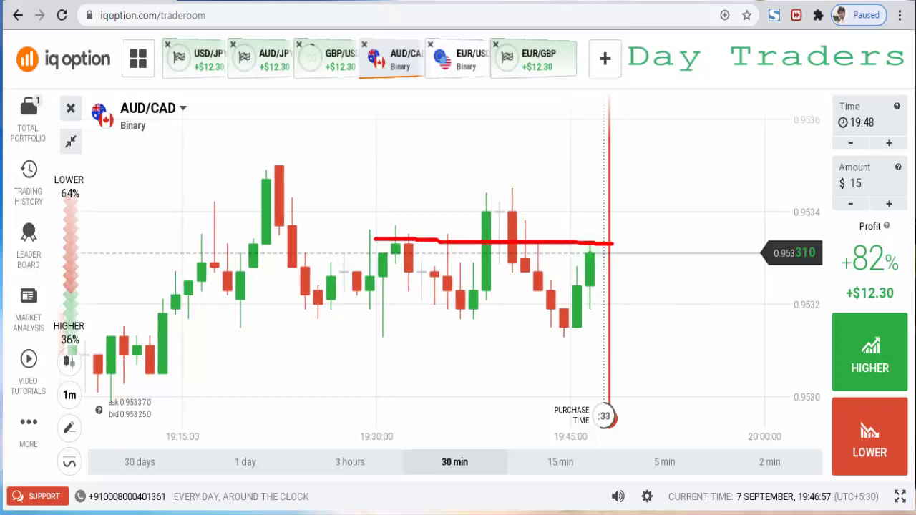
click(868, 433)
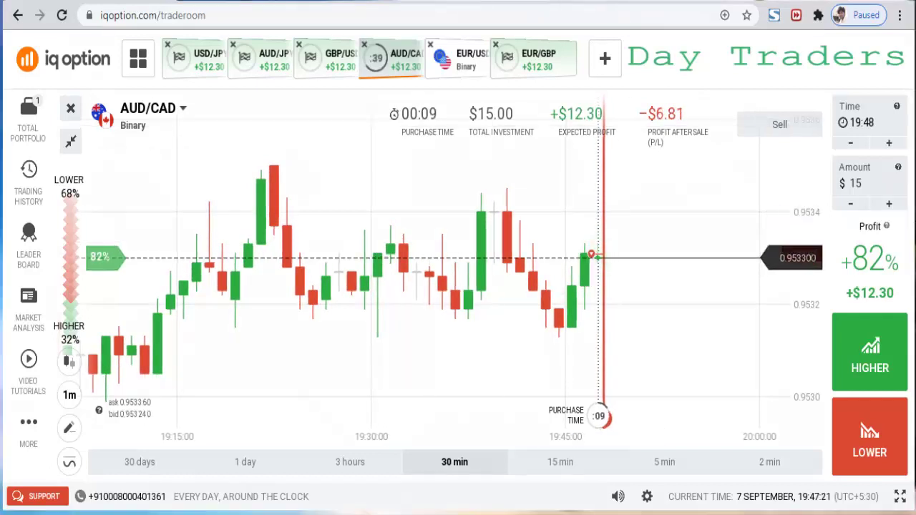
Mark the earlier AUD/CAD decline, the resistance line, the entry point and the expected price path in red, and clear the markings
drag(427, 282, 450, 314)
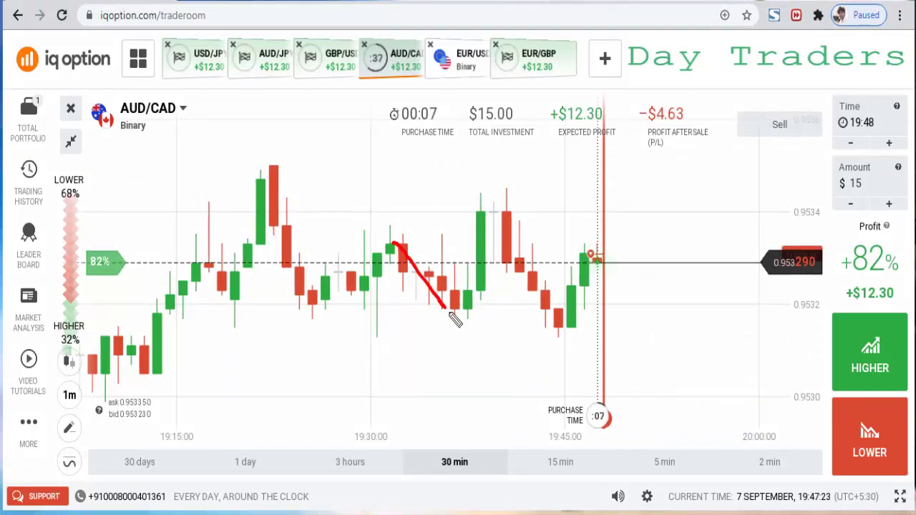
drag(412, 240, 440, 263)
drag(367, 244, 569, 243)
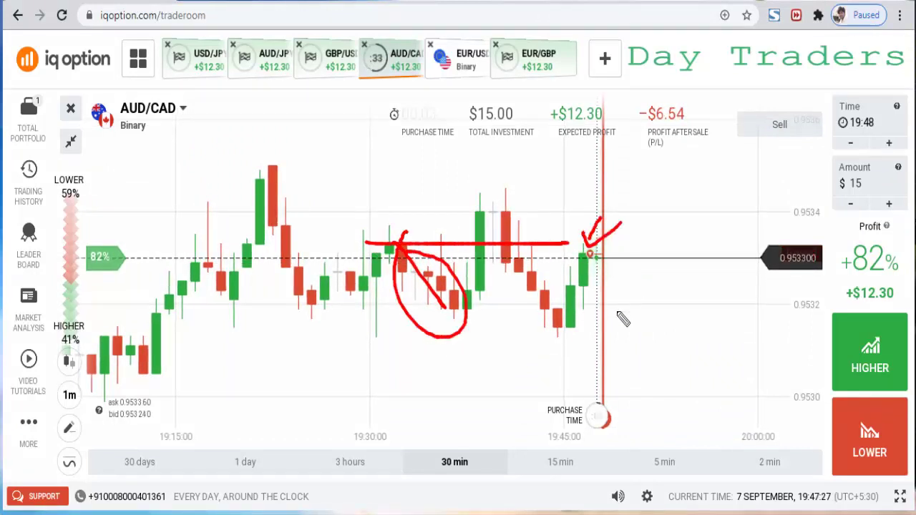
mouse_move(528, 267)
mouse_down()
mouse_move(633, 257)
mouse_move(664, 211)
mouse_up()
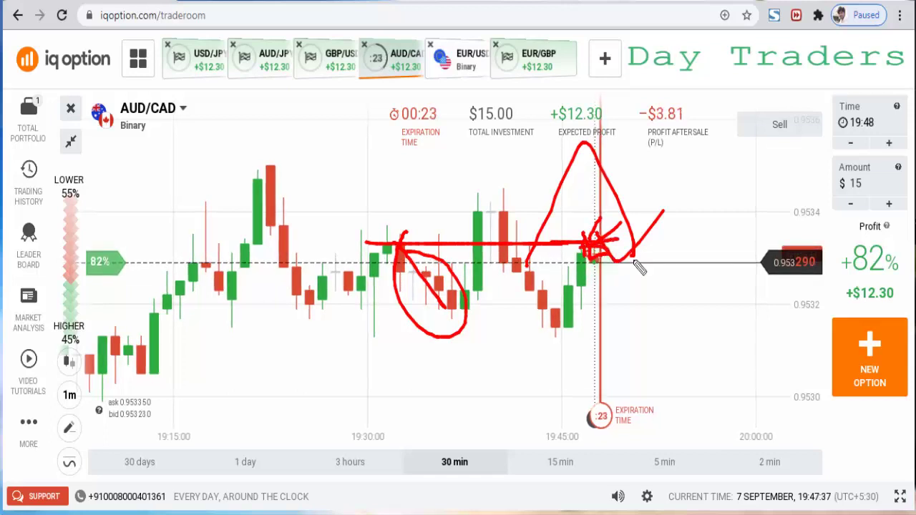
drag(571, 295, 578, 315)
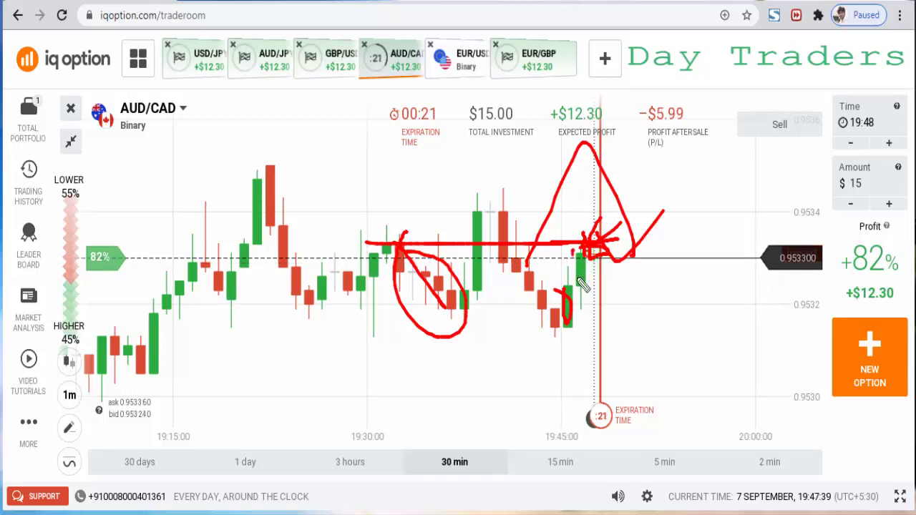
drag(592, 252, 591, 289)
mouse_move(622, 168)
mouse_down()
mouse_move(616, 254)
mouse_move(665, 211)
mouse_up()
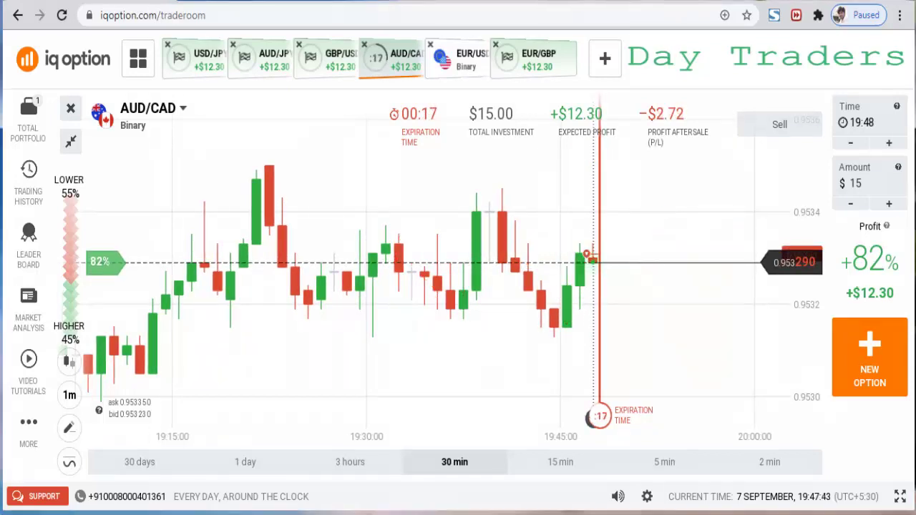
Outline the latest AUD/CAD green candles and the rise into the entry level in red, and clear the markings
scroll(719, 300, up, 2)
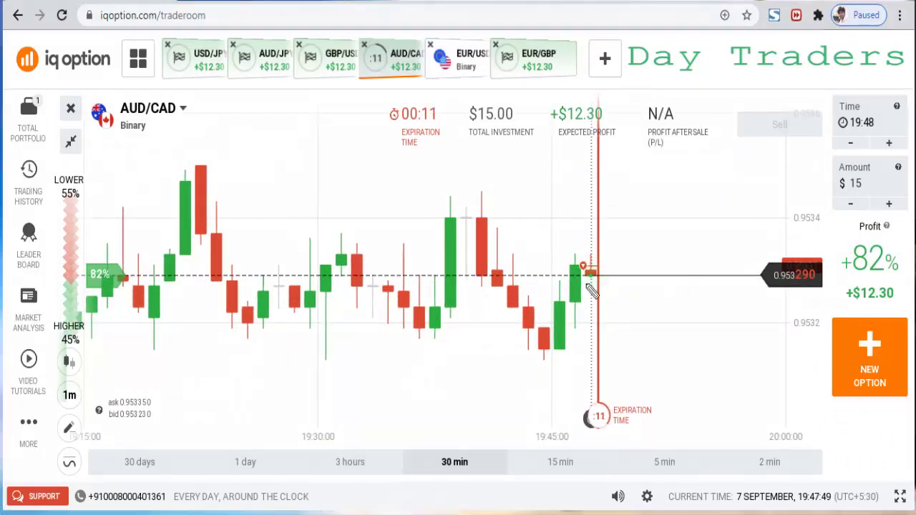
mouse_move(572, 280)
mouse_down()
mouse_move(566, 288)
mouse_move(580, 268)
mouse_move(549, 323)
mouse_move(595, 270)
mouse_move(580, 260)
mouse_move(601, 272)
mouse_up()
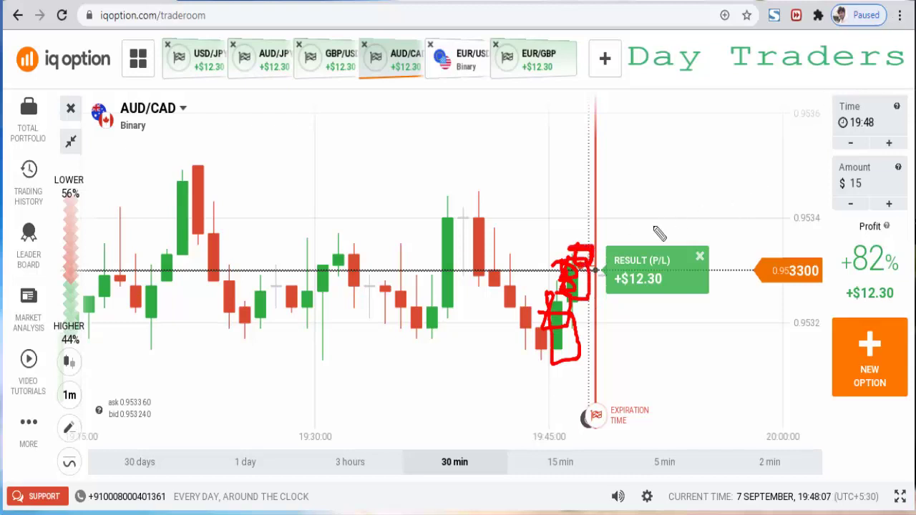
drag(522, 393, 572, 332)
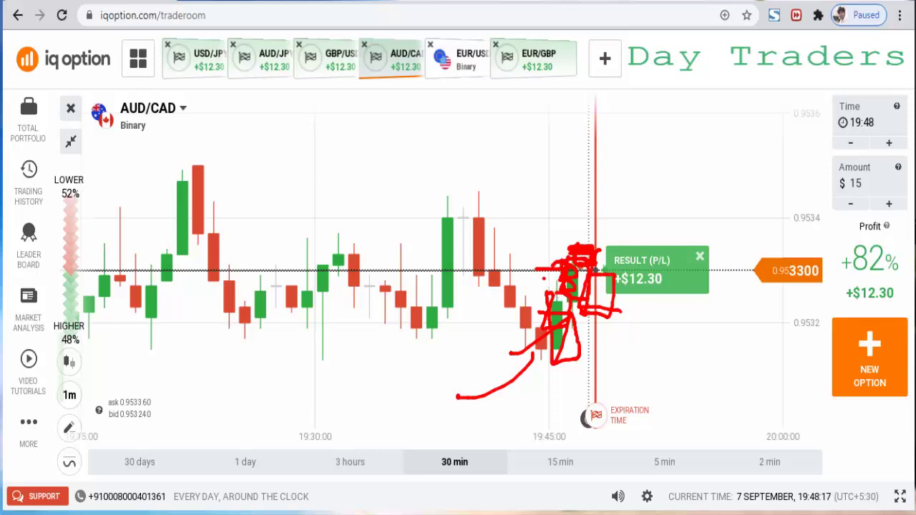
key(Escape)
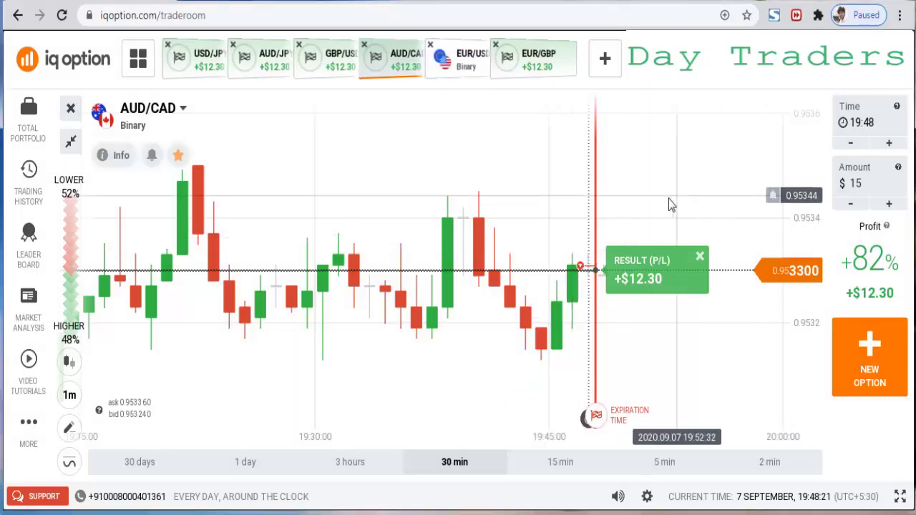
Draw a rising trend line on EUR/USD from about 19:08:55 at 1.18203 to about 19:57:51 at 1.18216
click(468, 66)
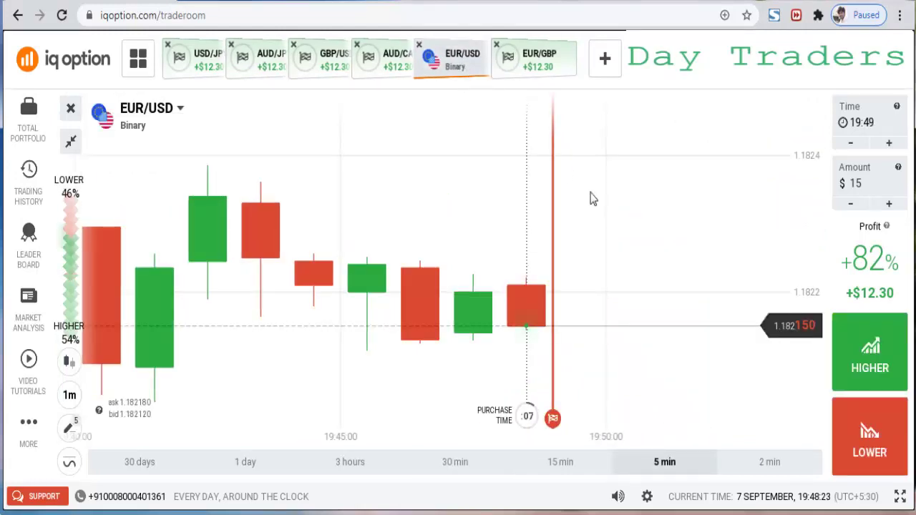
scroll(643, 243, down, 5)
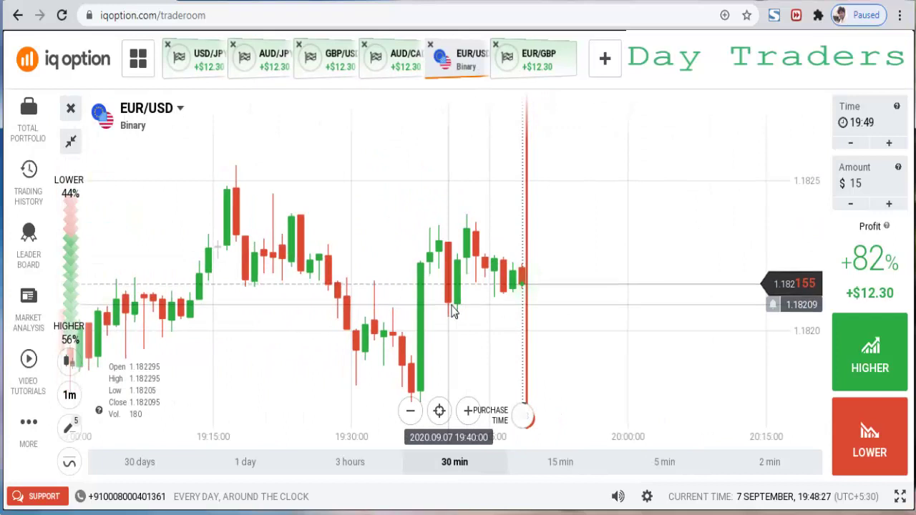
click(69, 427)
click(158, 356)
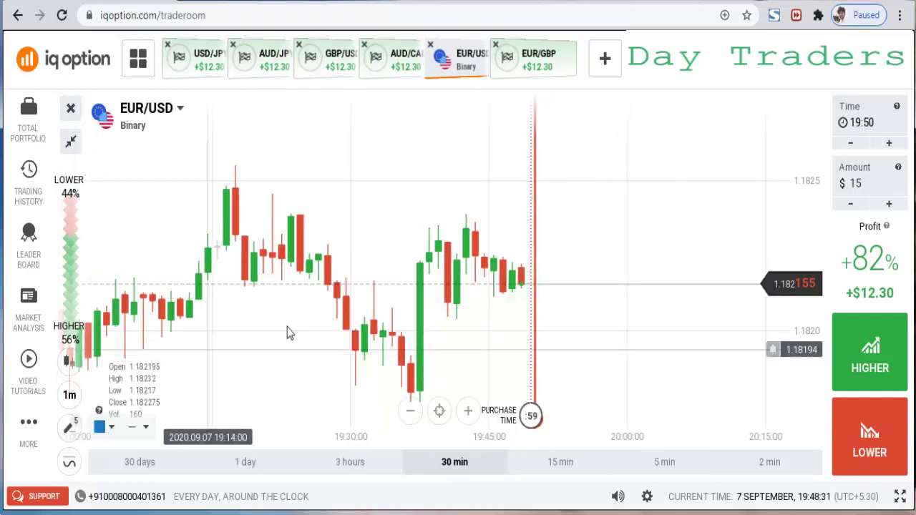
click(161, 323)
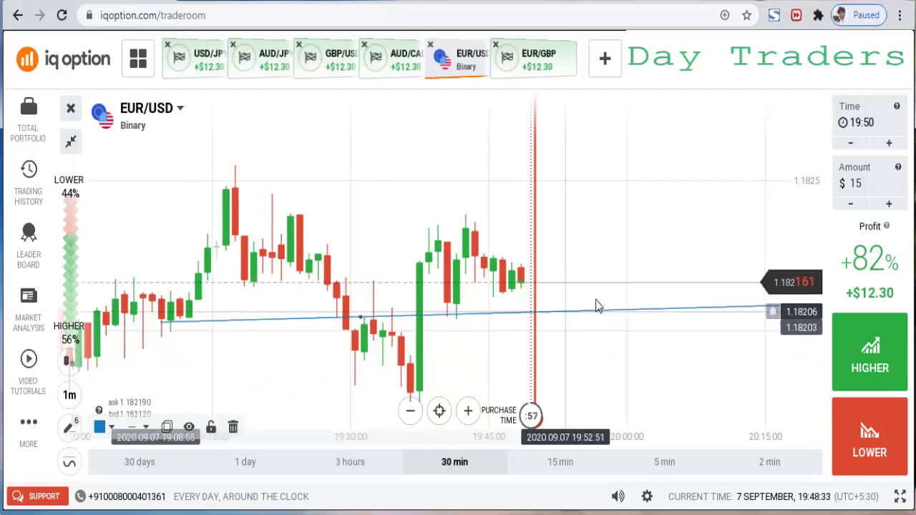
click(607, 298)
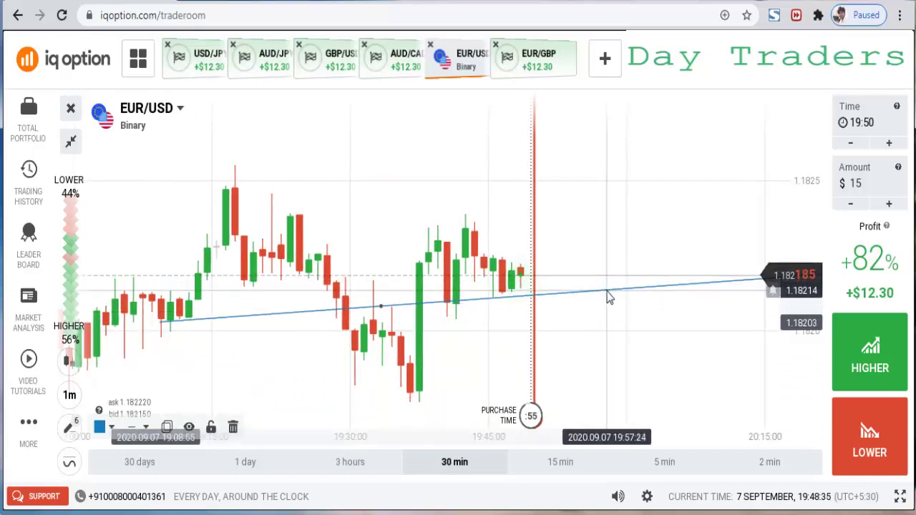
drag(607, 297, 606, 284)
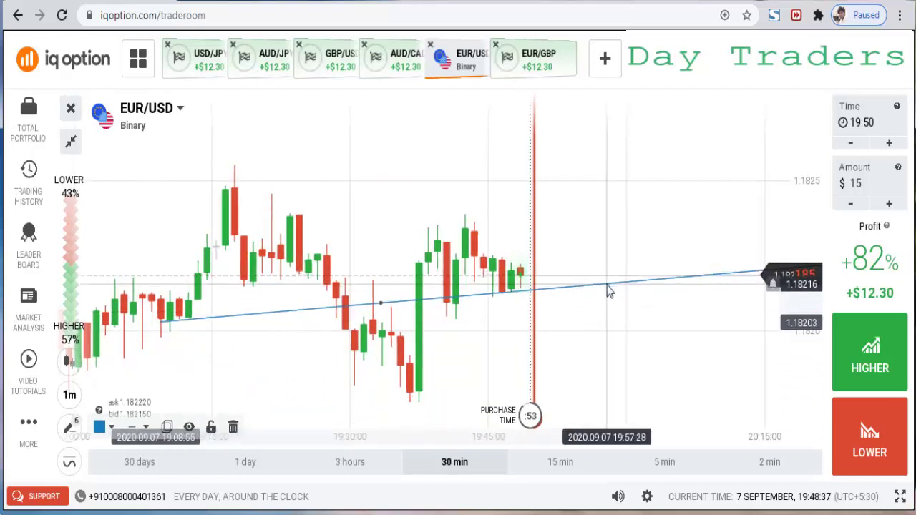
scroll(622, 329, down, 1)
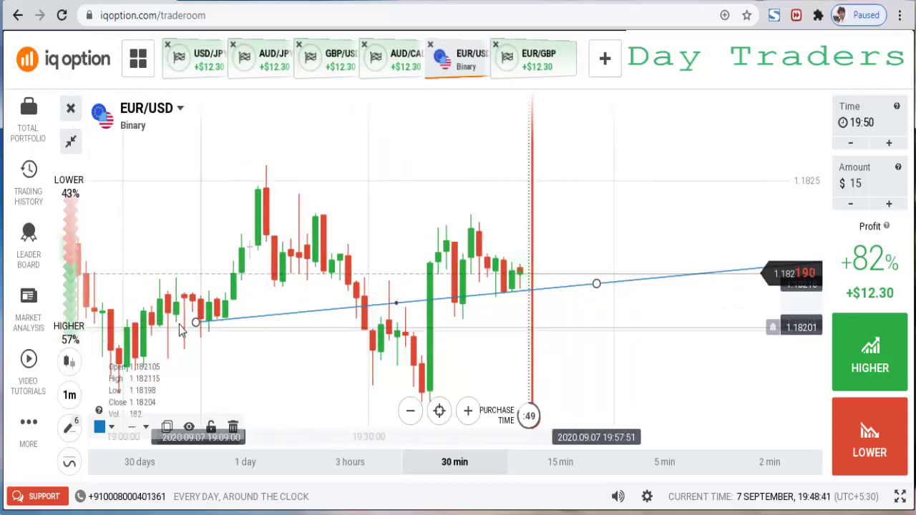
Trace the latest EUR/USD swing above the trend line and the level over the last candles in red, and clear the markings
scroll(565, 299, up, 2)
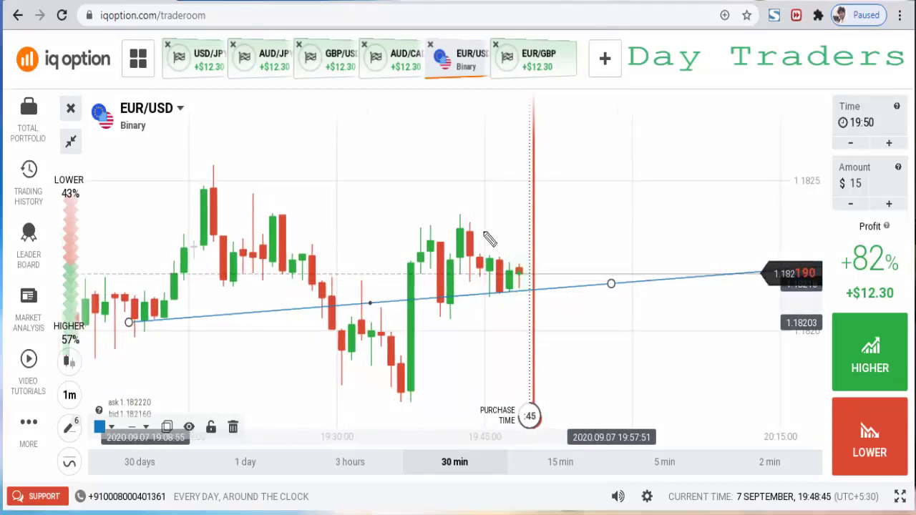
mouse_move(441, 301)
mouse_down()
mouse_move(486, 252)
mouse_move(511, 300)
mouse_move(538, 262)
mouse_up()
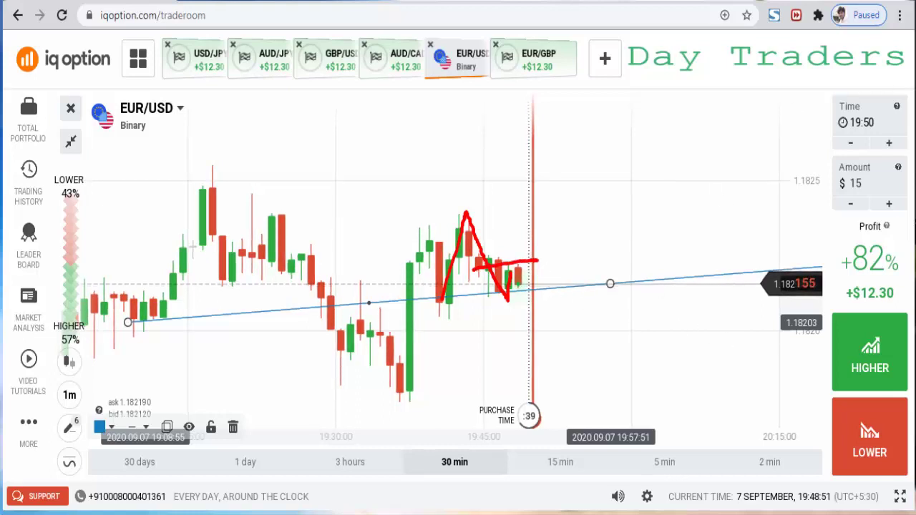
key(Escape)
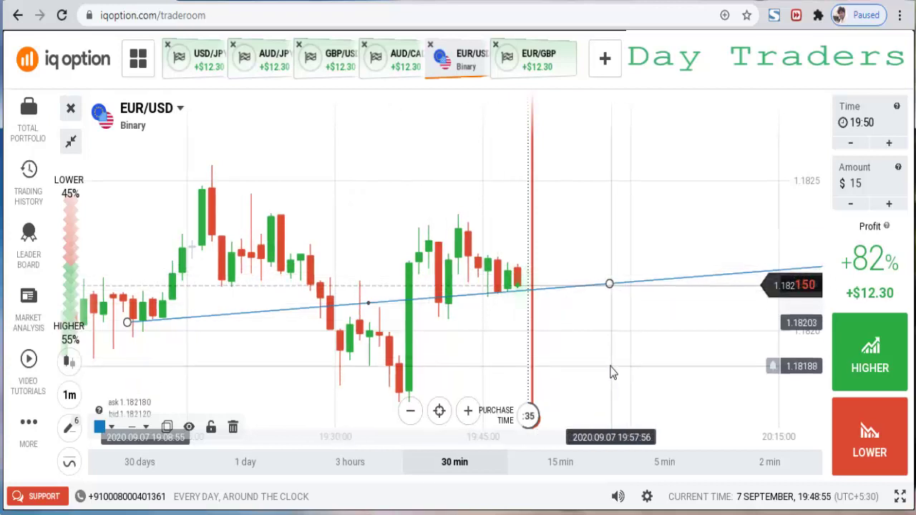
Buy a $15 LOWER option on EUR/USD with the 19:50 expiration as price meets the rising trend line
scroll(458, 384, up, 2)
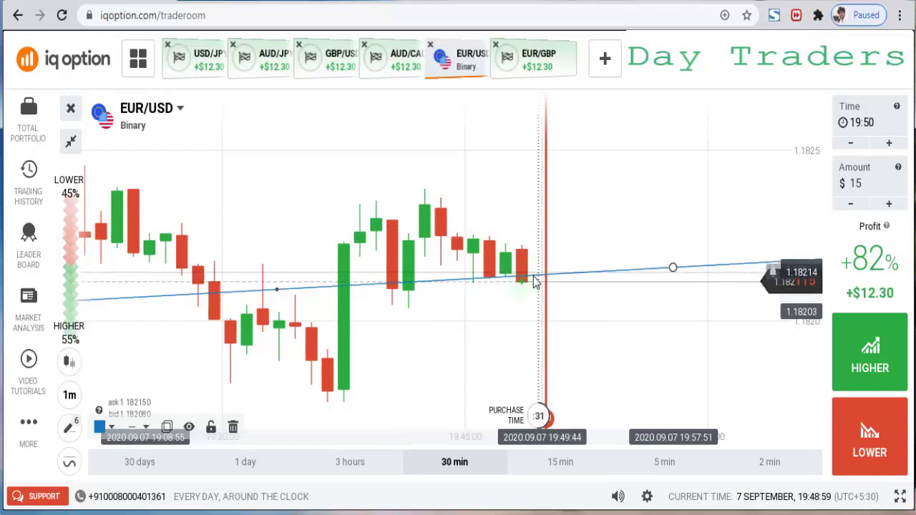
click(896, 432)
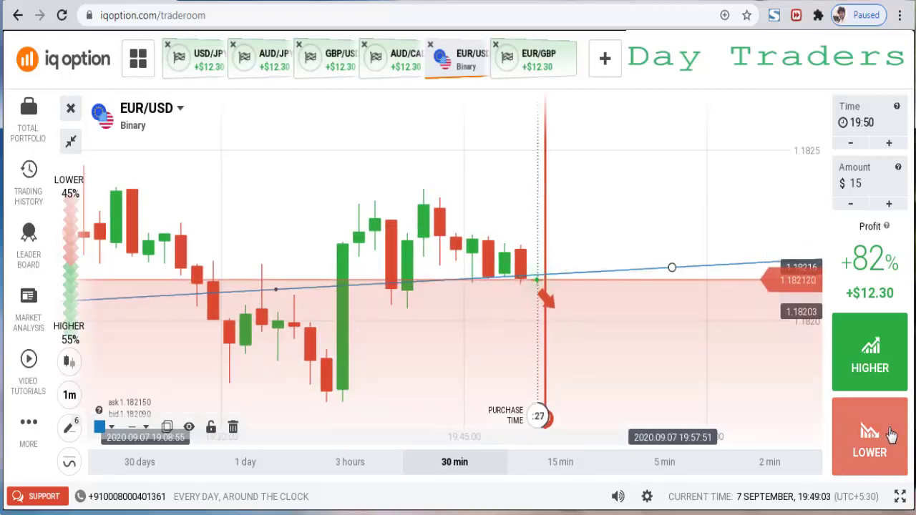
click(869, 354)
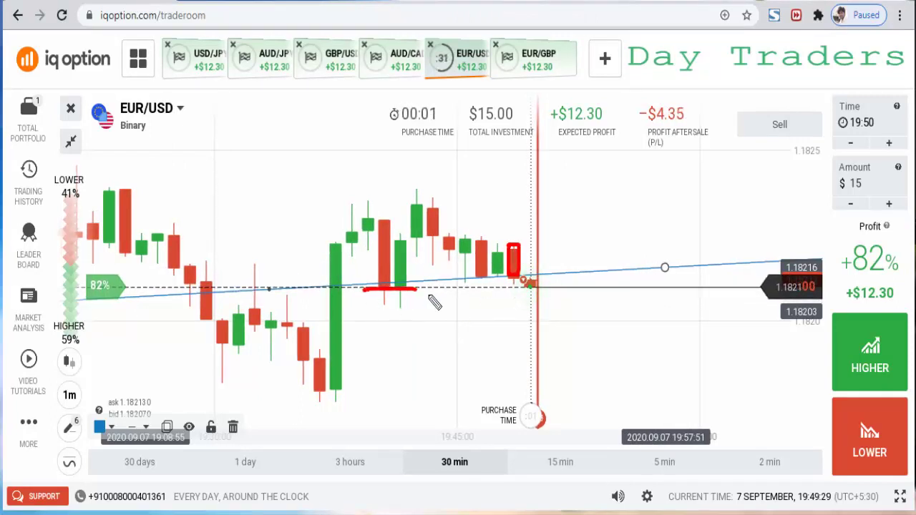
Mark the EUR/USD support zone, the recent swings, the descending line from the peak and the expected drop in red, and clear the markings
mouse_move(435, 303)
mouse_down()
mouse_move(509, 303)
mouse_move(388, 321)
mouse_move(366, 301)
mouse_up()
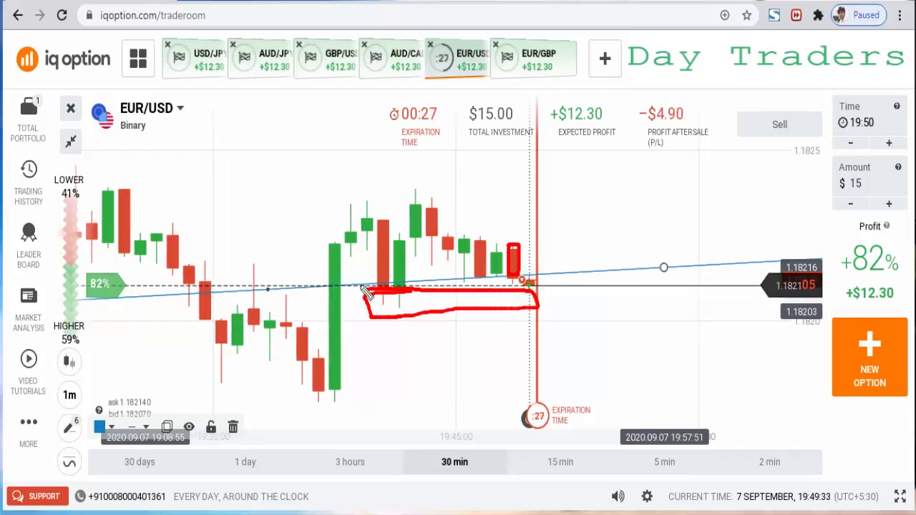
mouse_move(367, 221)
mouse_down()
mouse_move(419, 205)
mouse_move(491, 254)
mouse_up()
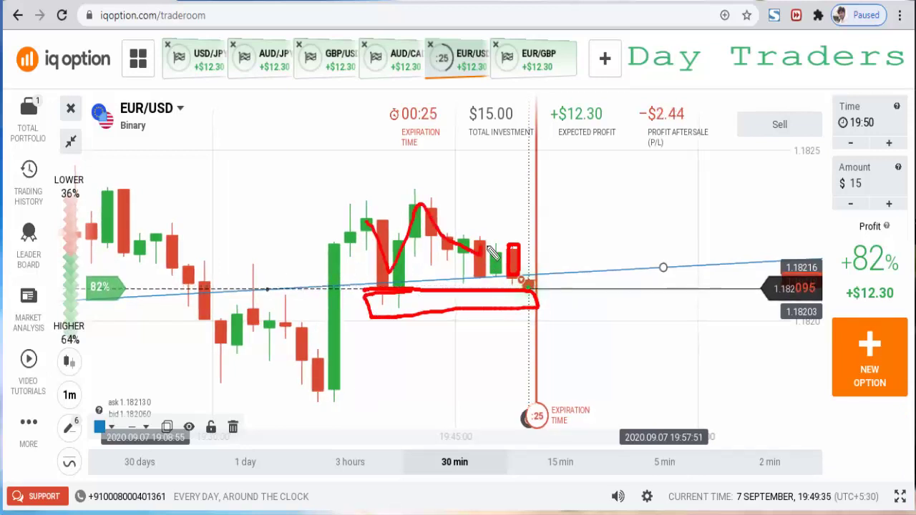
drag(416, 193, 600, 320)
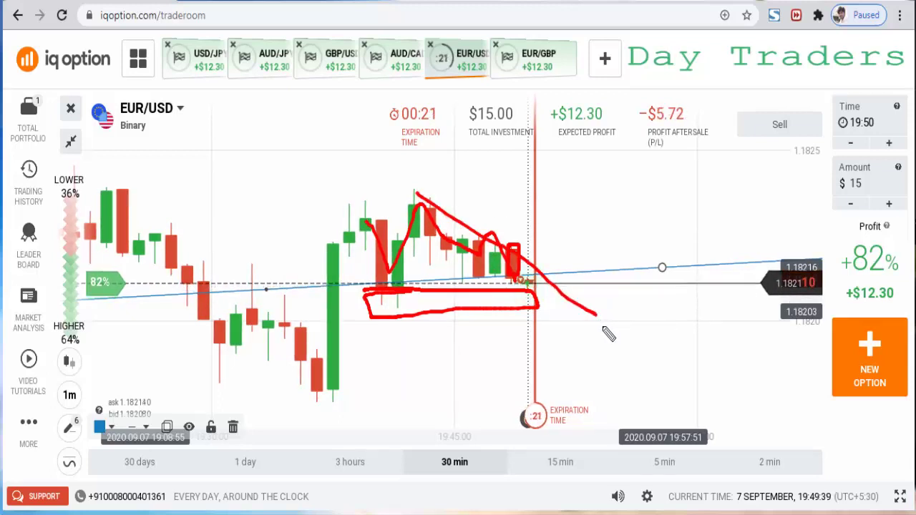
mouse_move(517, 170)
mouse_down()
mouse_move(575, 309)
mouse_move(633, 218)
mouse_up()
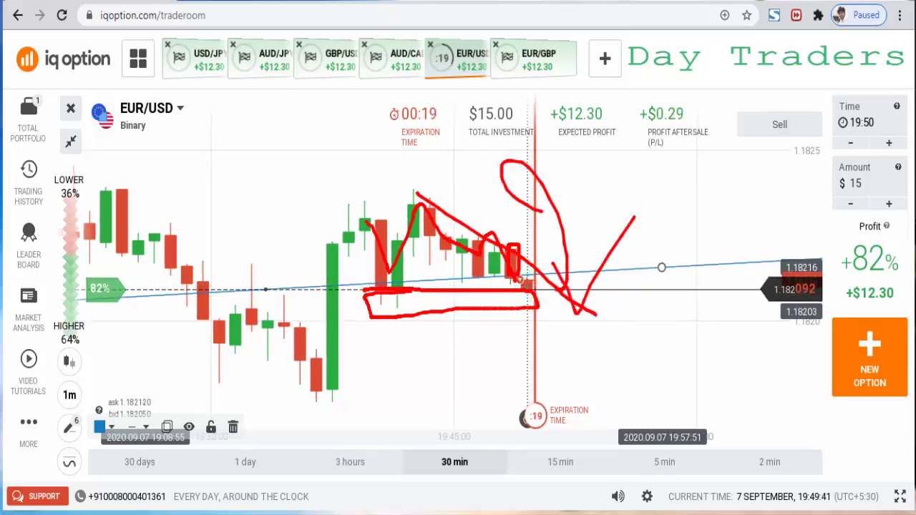
key(Escape)
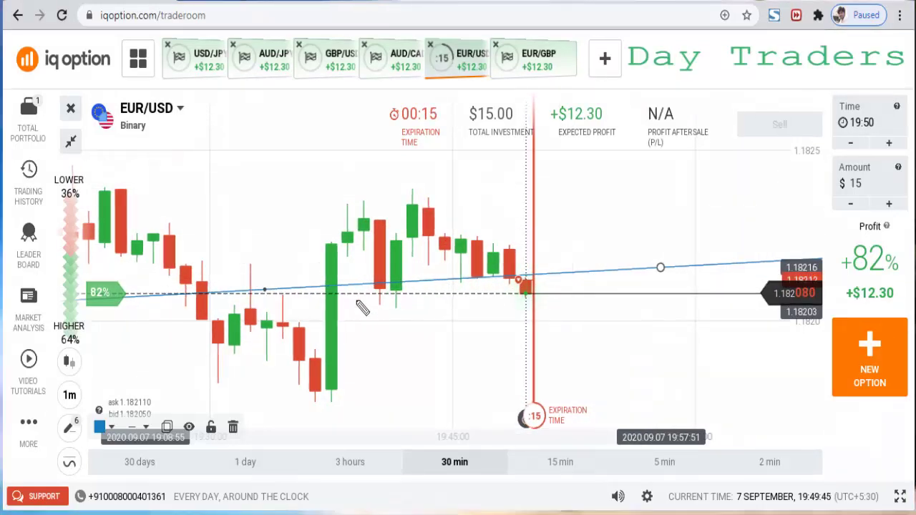
Mark the EUR/USD support line, the green candles bouncing off it and the downward pressure at the entry in red, and clear the markings
drag(433, 292, 547, 271)
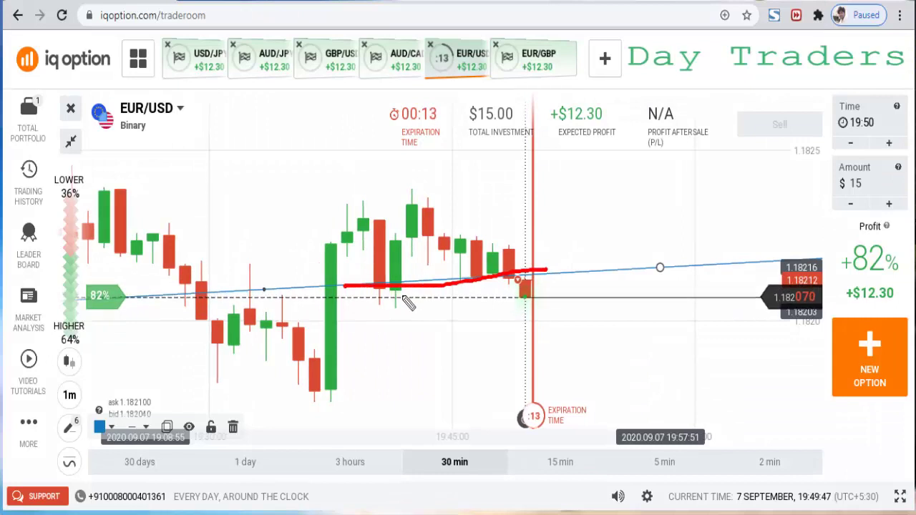
drag(419, 242, 399, 255)
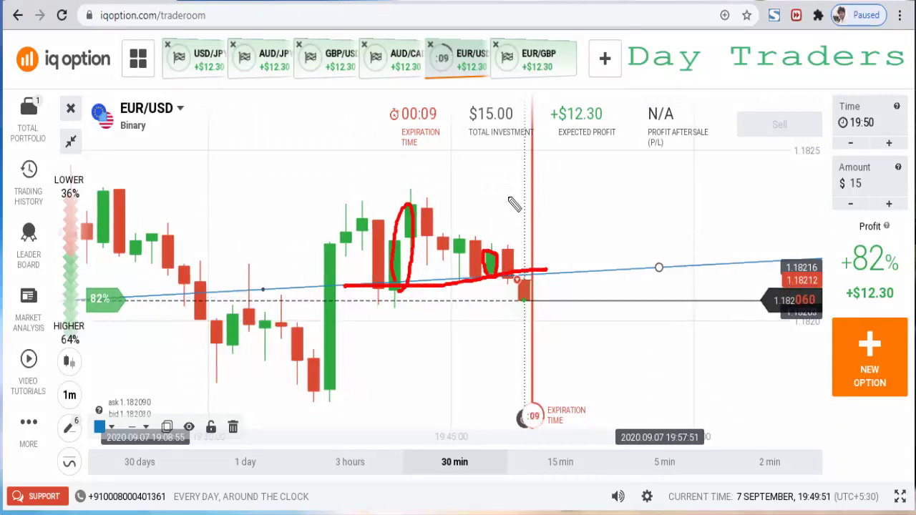
mouse_move(505, 192)
mouse_down()
mouse_move(508, 222)
mouse_move(534, 198)
mouse_move(525, 244)
mouse_up()
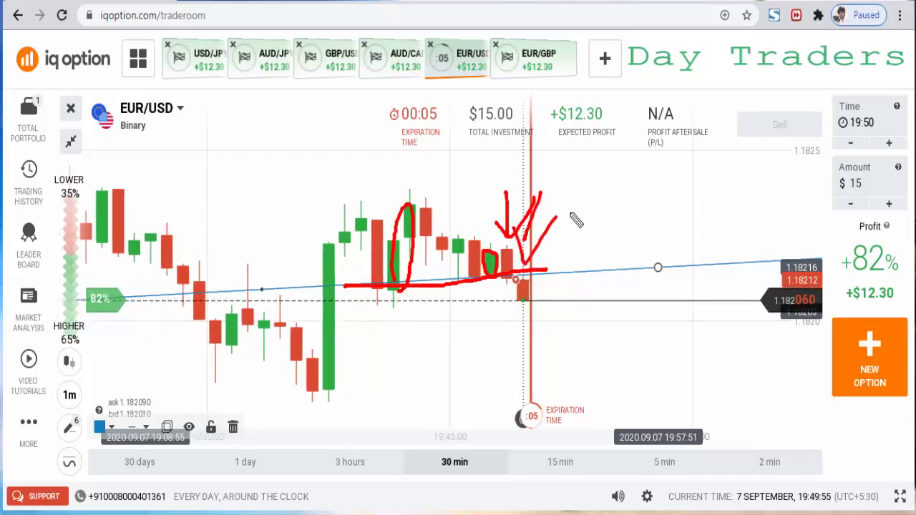
drag(557, 217, 504, 294)
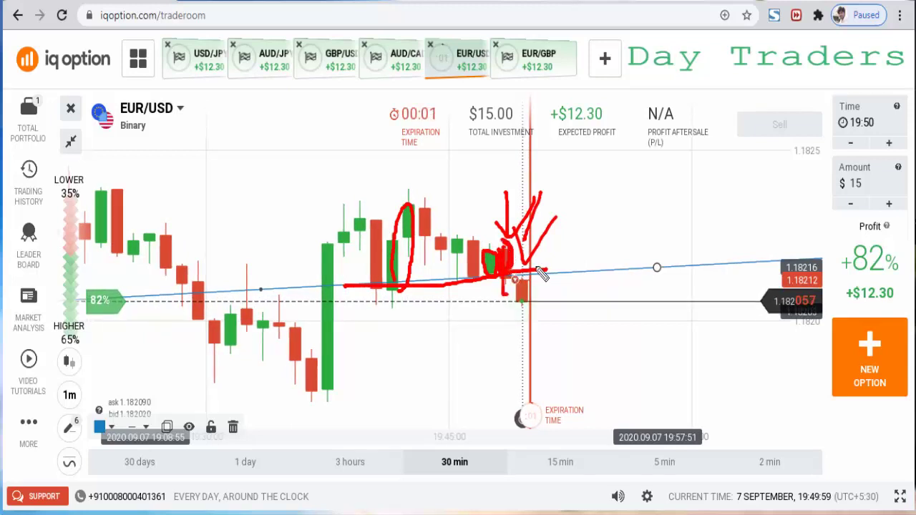
drag(529, 239, 568, 272)
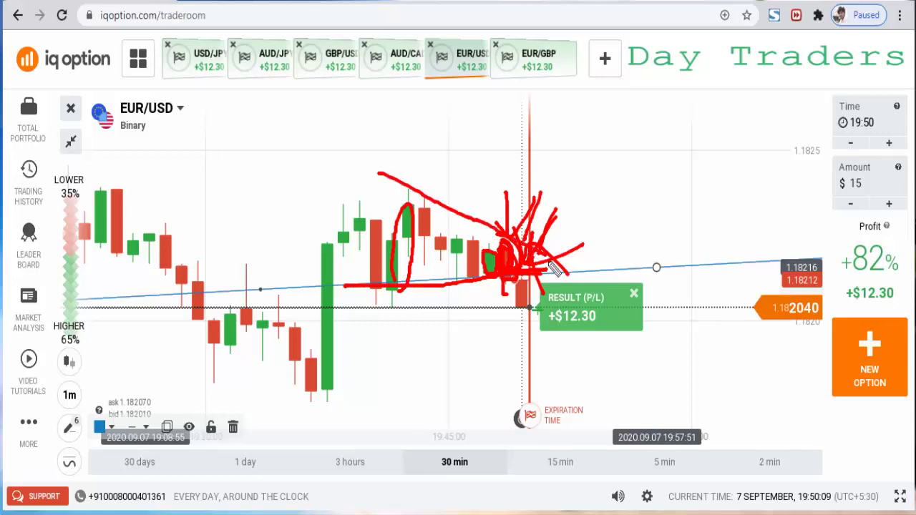
drag(530, 137, 591, 252)
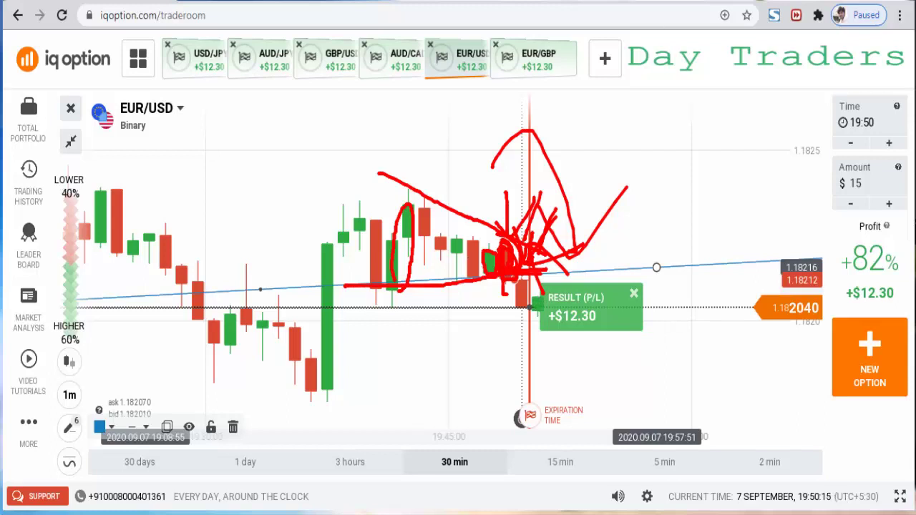
key(Escape)
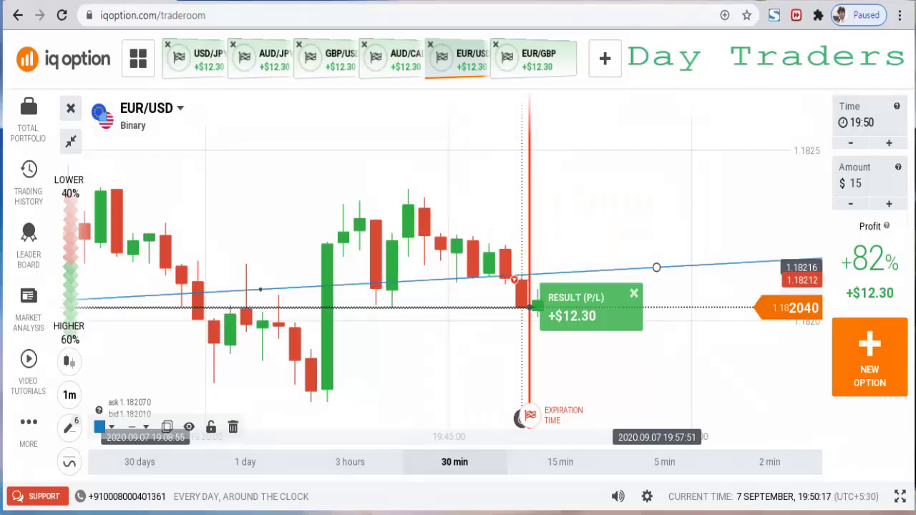